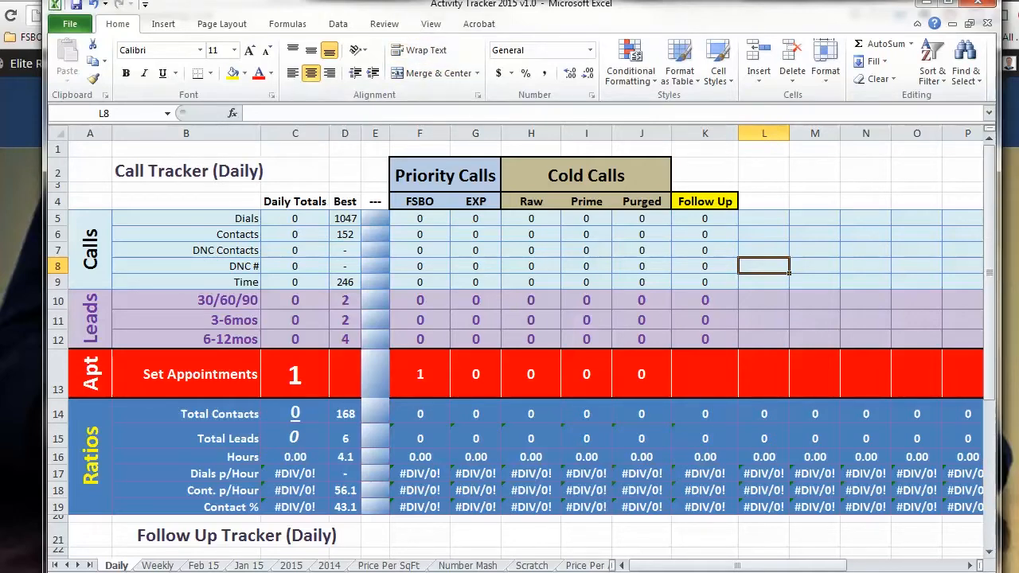
# Look over the eliterealestateprospecting.com home page in the browser down to the Activity Tracker banner, and return to the Excel workbook.
pyautogui.hotkey('alt', 'Tab')
pyautogui.moveTo(227, 15); pyautogui.dragTo(44, 16)
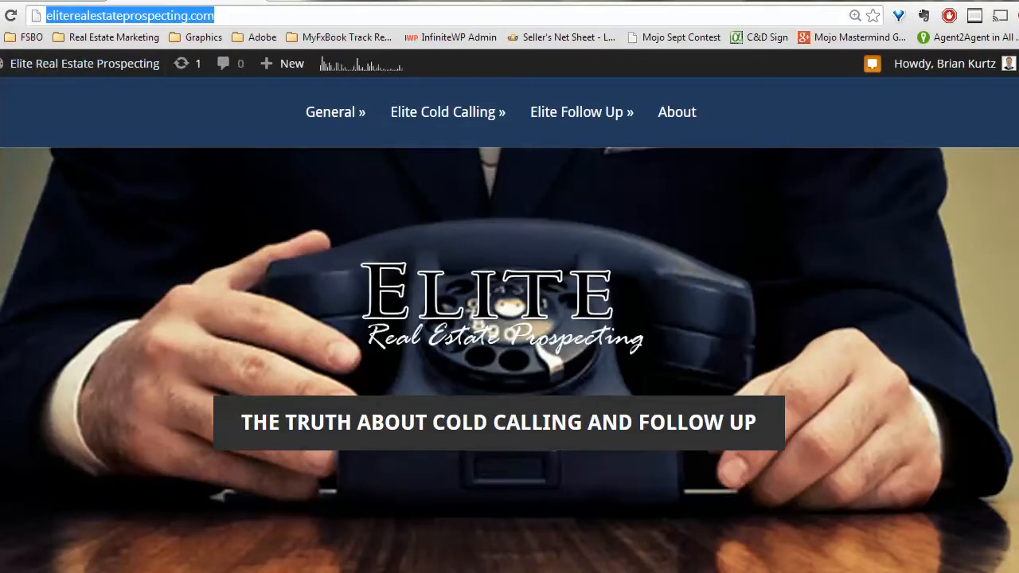
pyautogui.hotkey('alt', 'Tab')
pyautogui.scroll(-15, 510, 342)
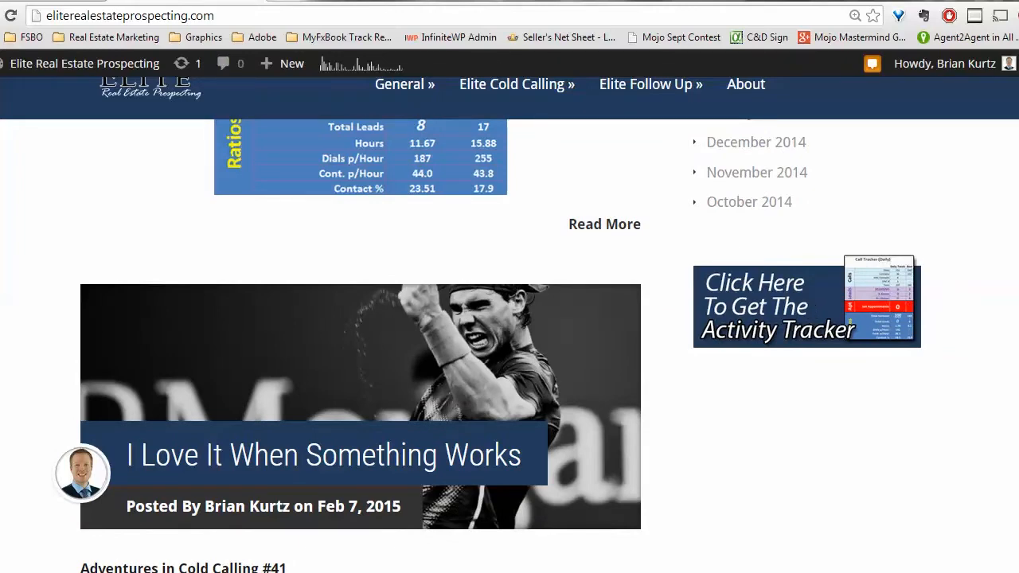
pyautogui.hotkey('alt', 'Tab')
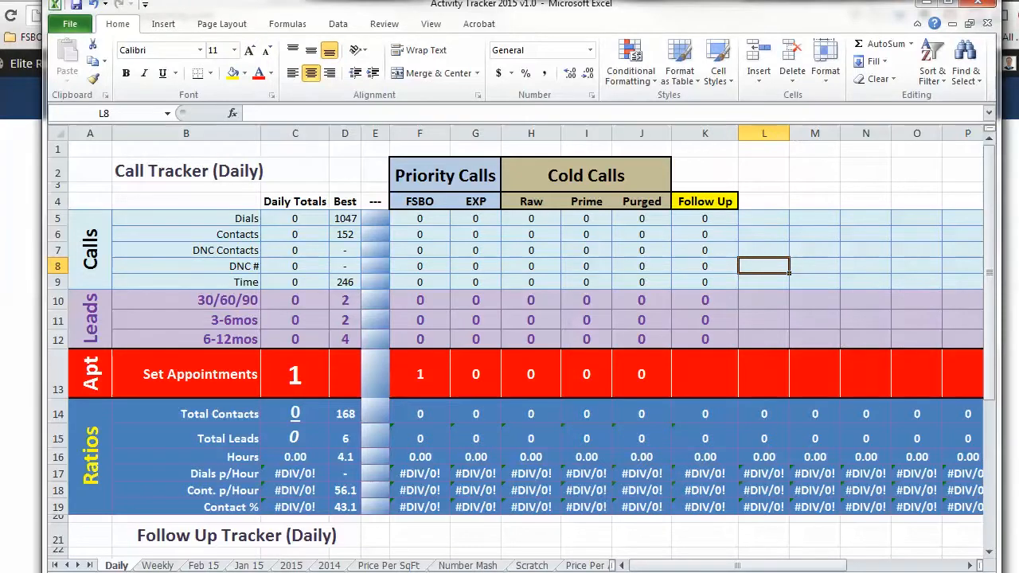
# Set the FSBO value for Set Appointments to 0 on the Daily sheet.
pyautogui.click(843, 335)
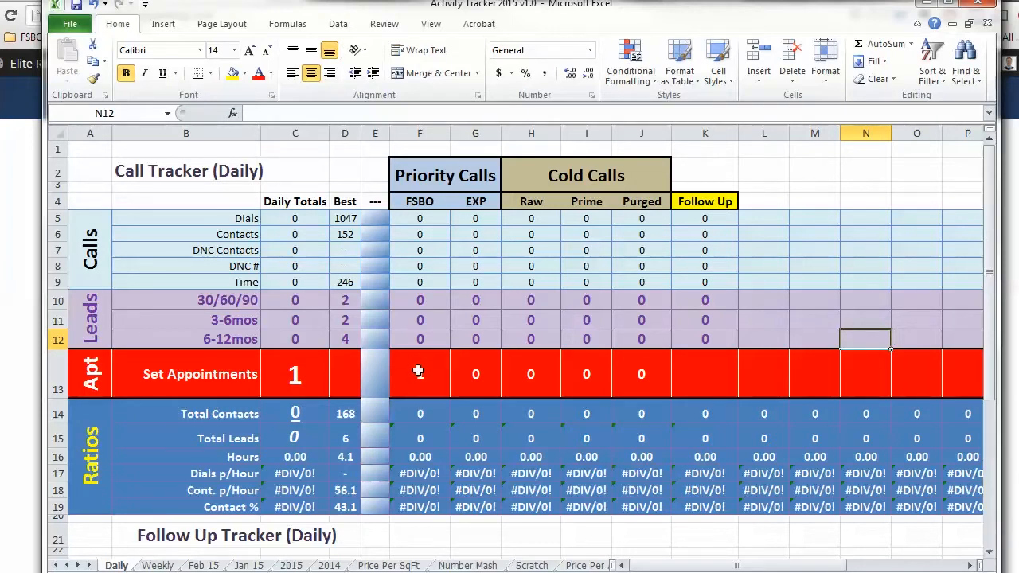
pyautogui.click(420, 371)
pyautogui.write('0')
pyautogui.press('Right')
pyautogui.press('Right')
pyautogui.press('Right')
pyautogui.press('Right')
pyautogui.press('Right')
pyautogui.press('Right')
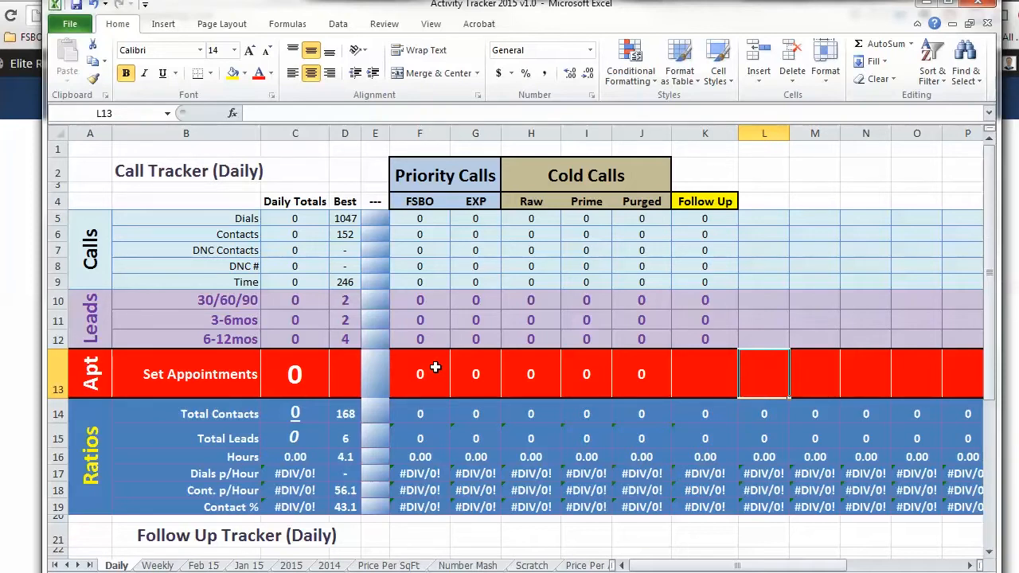
# Review the Priority Calls and Cold Calls column headings, from FSBO and EXP through Raw, Prime and Purged.
pyautogui.click(414, 204)
pyautogui.click(472, 202)
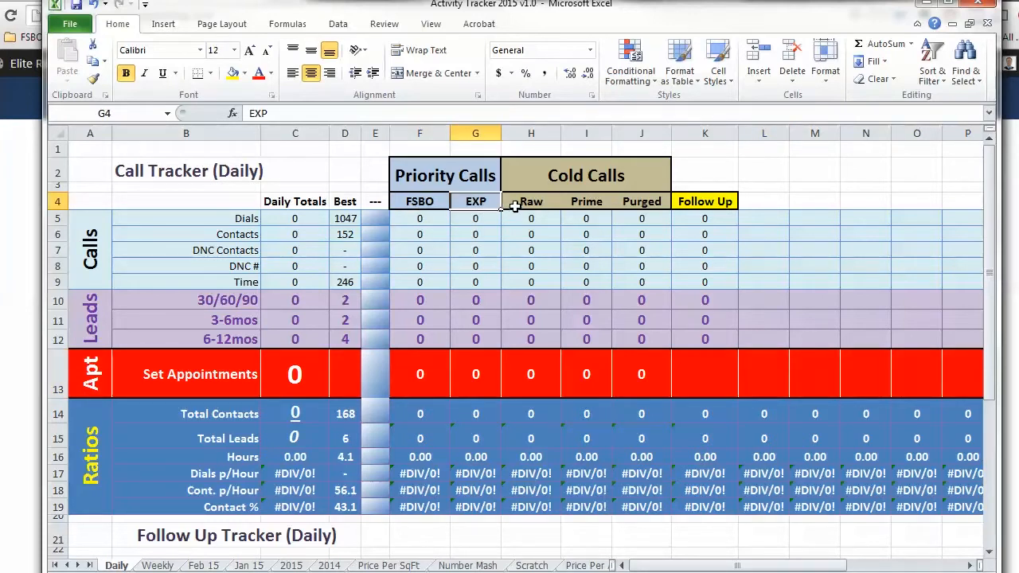
pyautogui.moveTo(520, 203); pyautogui.dragTo(630, 203)
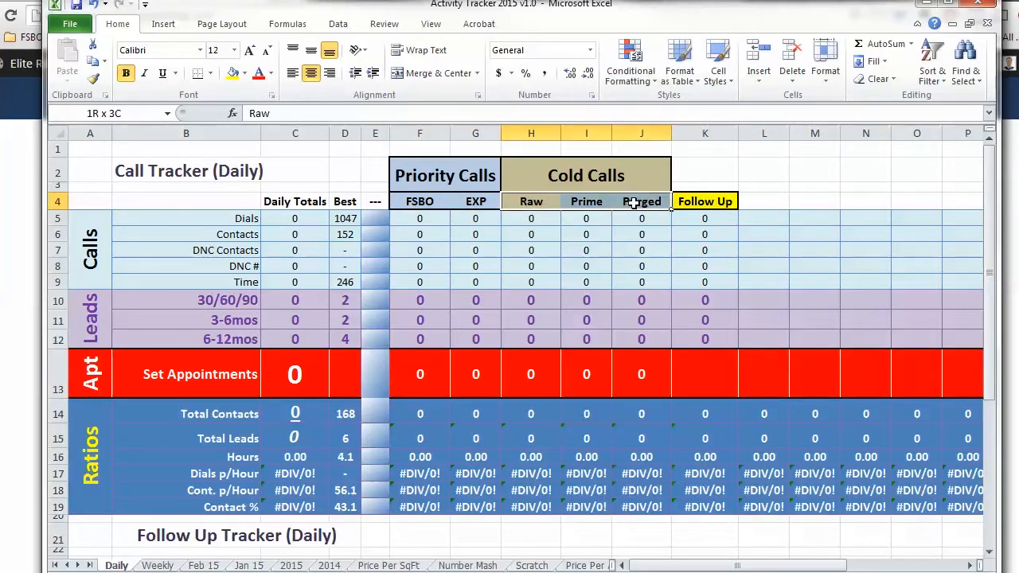
pyautogui.click(607, 233)
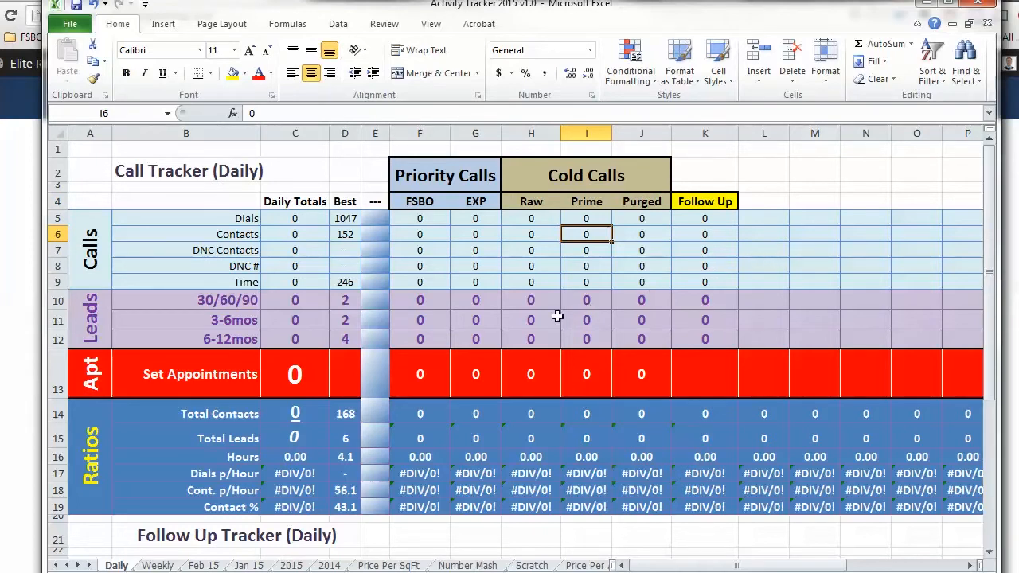
# Open the 2014 sheet and examine the August to December headings and the yearly dials total.
pyautogui.click(330, 566)
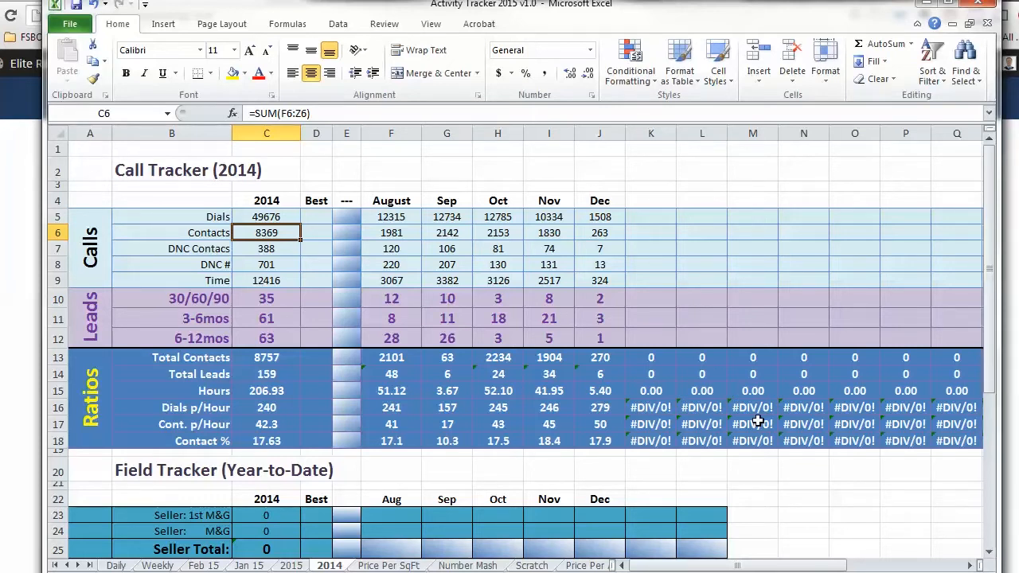
pyautogui.moveTo(391, 202); pyautogui.dragTo(597, 209)
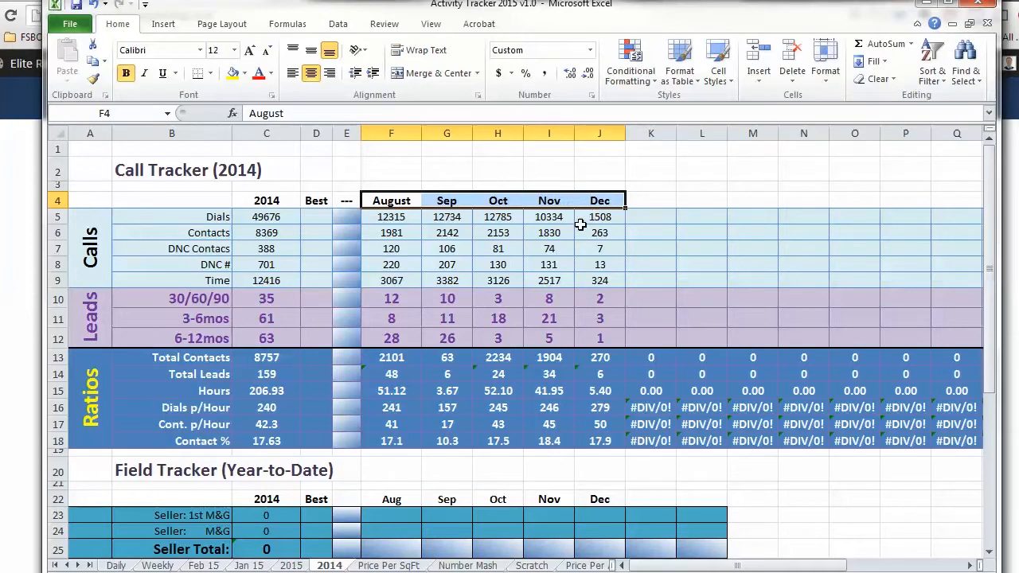
pyautogui.click(600, 233)
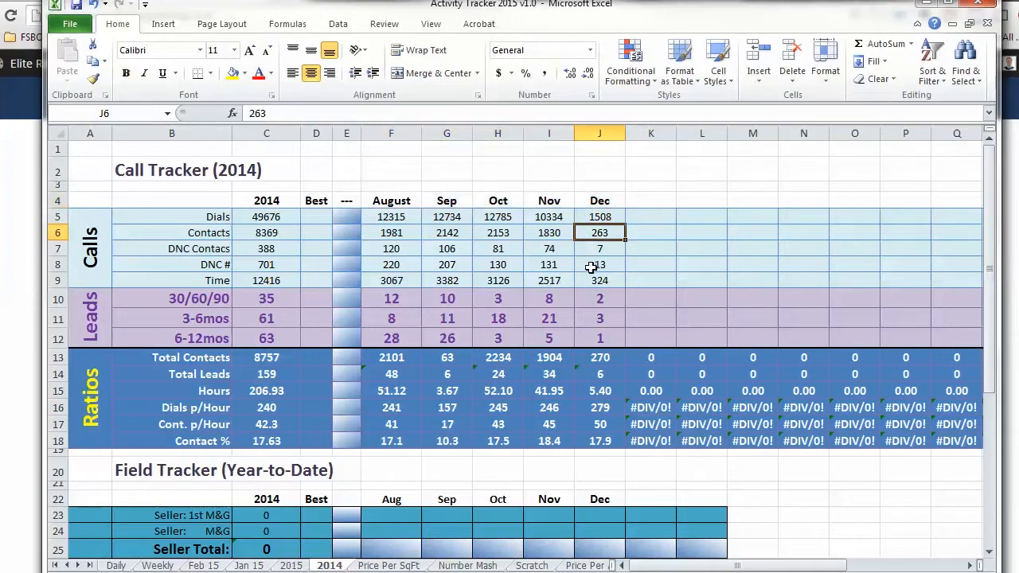
pyautogui.click(287, 216)
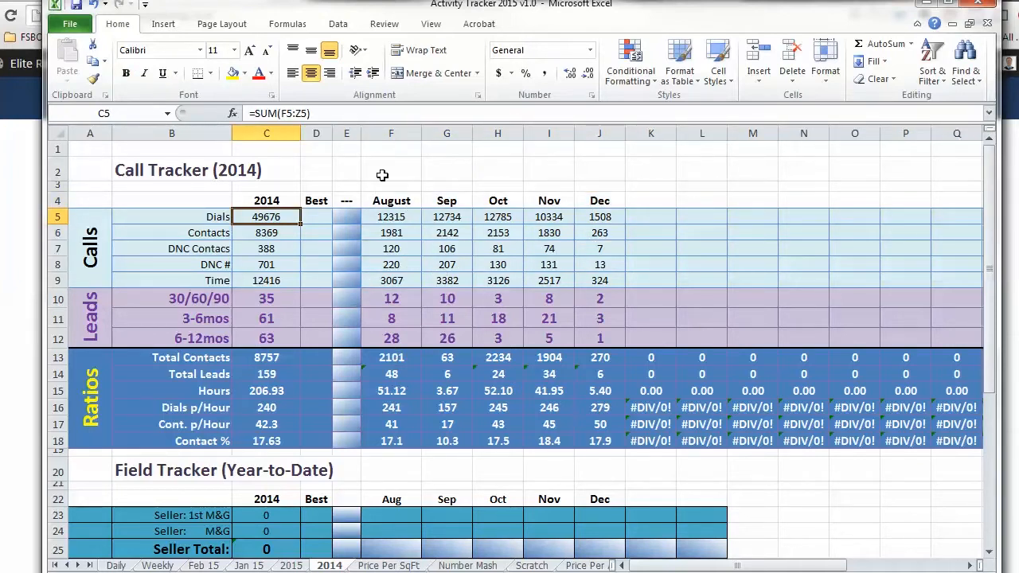
pyautogui.click(396, 200)
pyautogui.moveTo(395, 201); pyautogui.dragTo(598, 200)
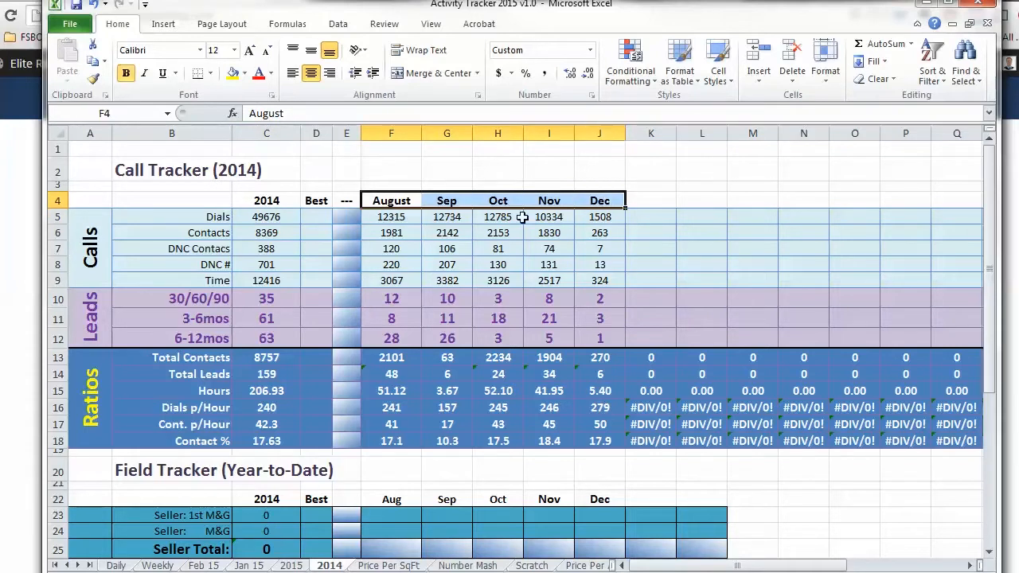
pyautogui.click(282, 217)
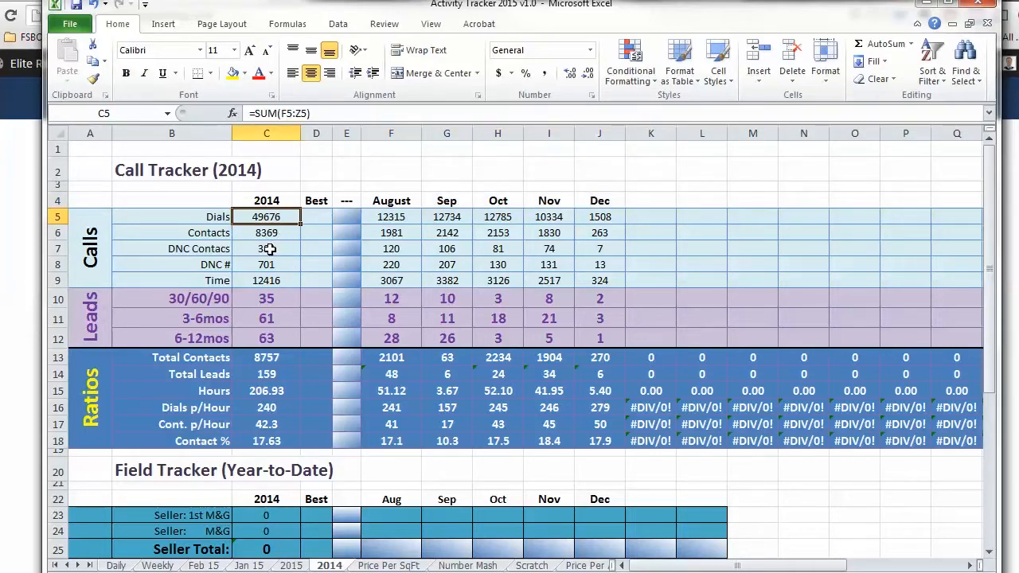
# Examine the 2014 lead totals and their 30/60/90, 3-6mos and 6-12mos categories.
pyautogui.click(266, 301)
pyautogui.click(266, 323)
pyautogui.click(266, 339)
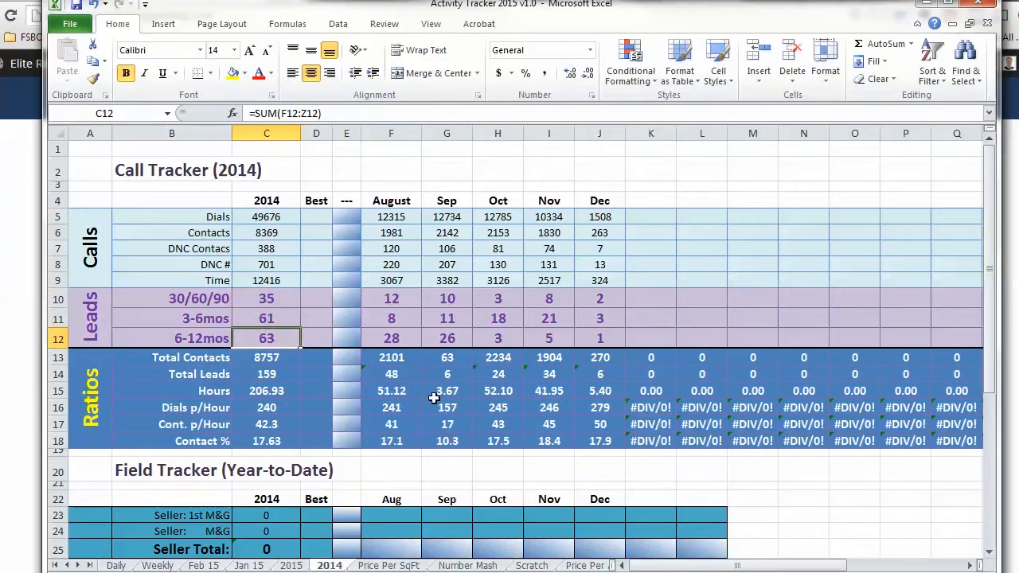
pyautogui.click(205, 299)
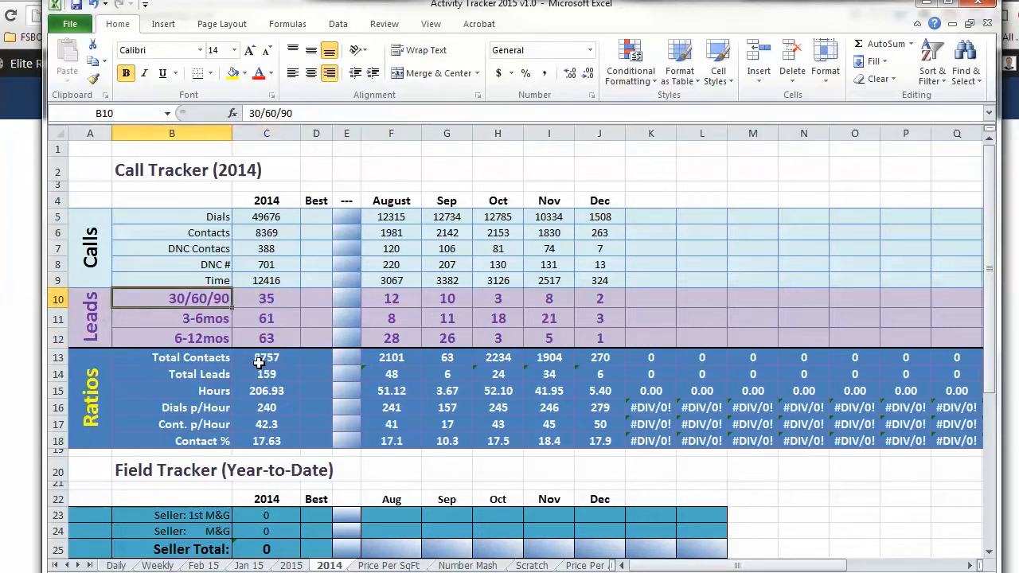
pyautogui.click(197, 321)
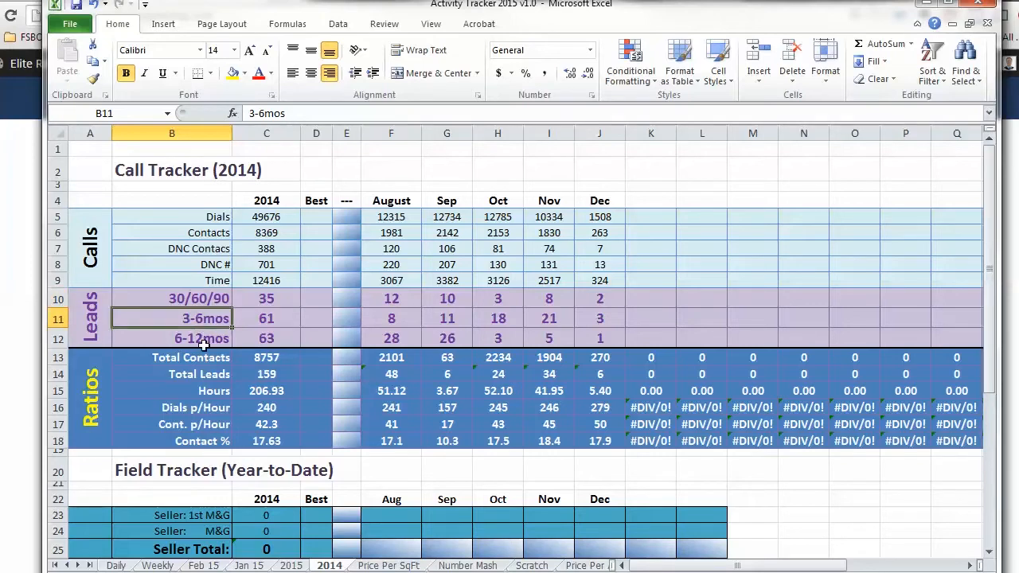
pyautogui.click(205, 339)
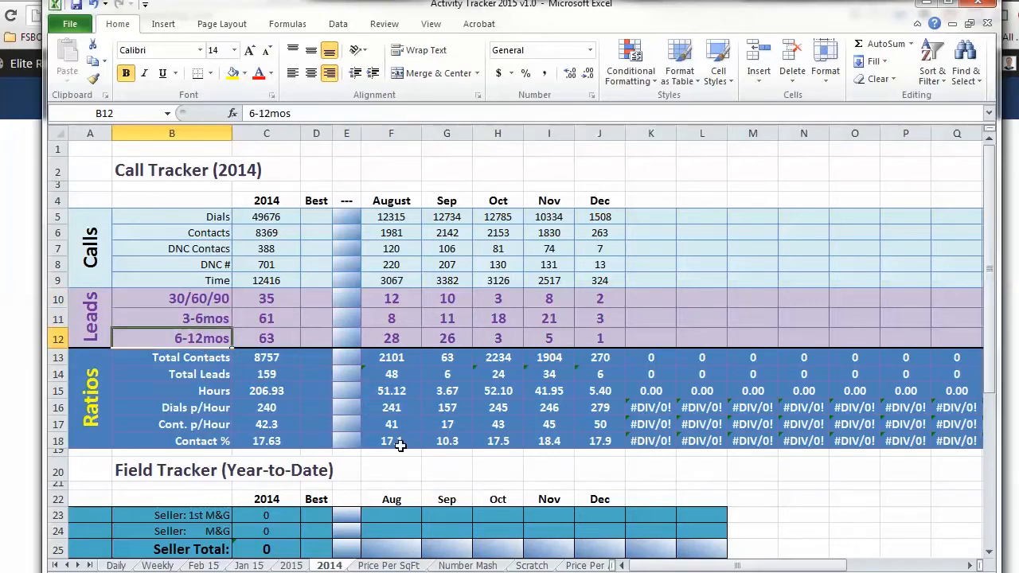
# Look over the February to September area of the 2015 sheet, and view the Jan 15 and Feb 15 sheets.
pyautogui.click(291, 566)
pyautogui.moveTo(444, 217); pyautogui.dragTo(823, 298)
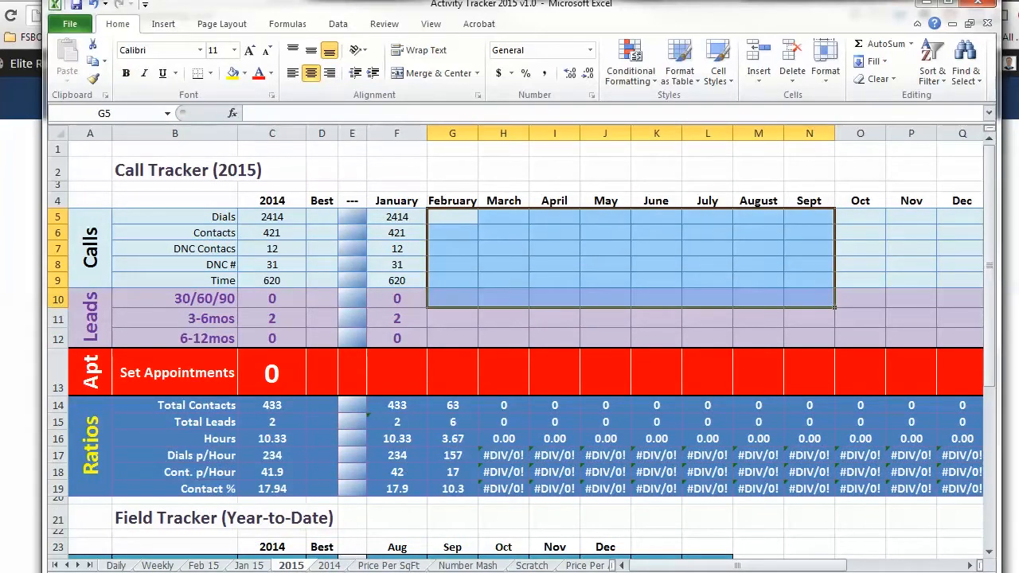
pyautogui.click(249, 565)
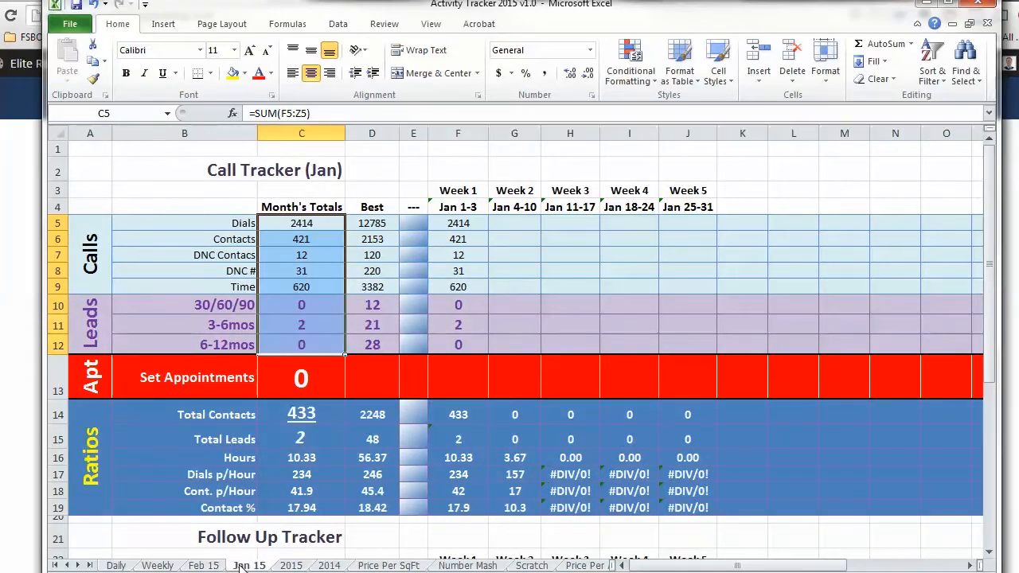
pyautogui.click(212, 565)
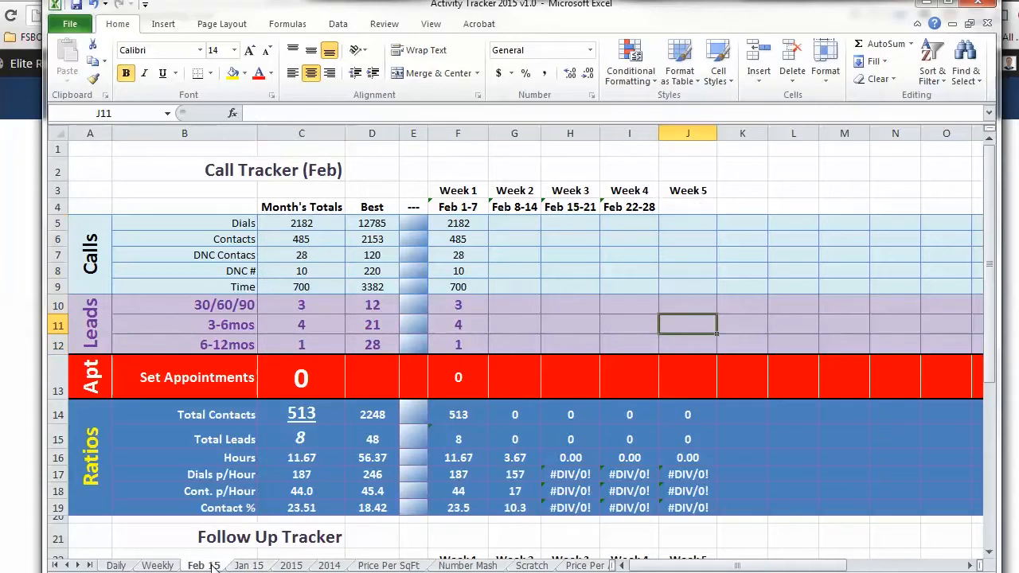
# View the Weekly sheet and its Sunday date column, and return to the Daily sheet.
pyautogui.click(157, 566)
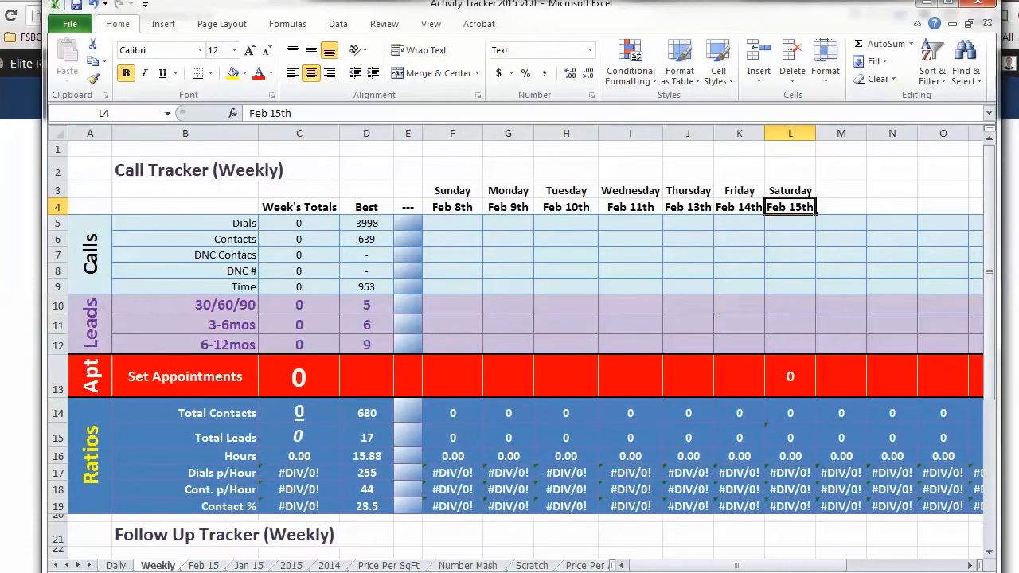
pyautogui.click(443, 209)
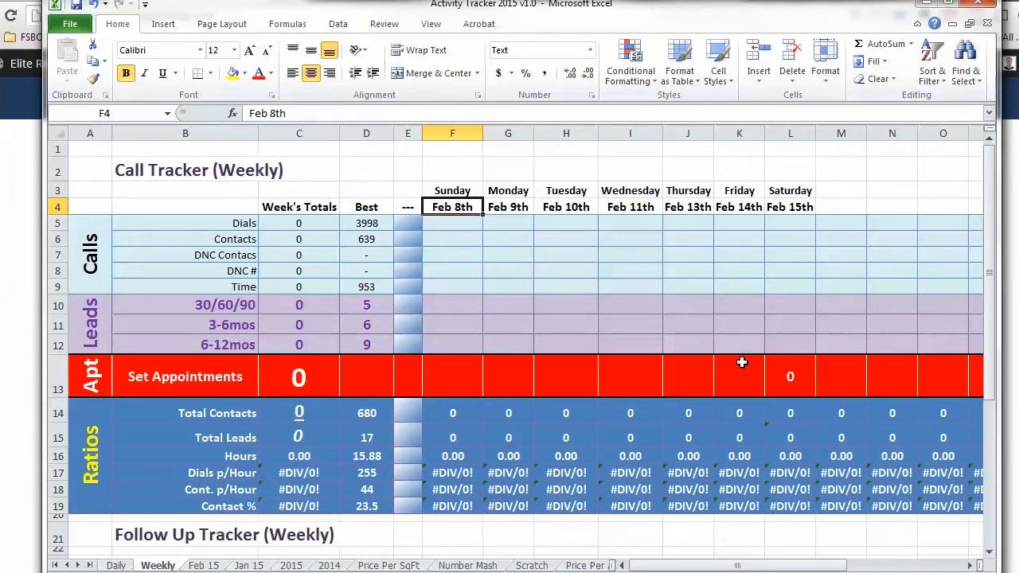
pyautogui.click(116, 565)
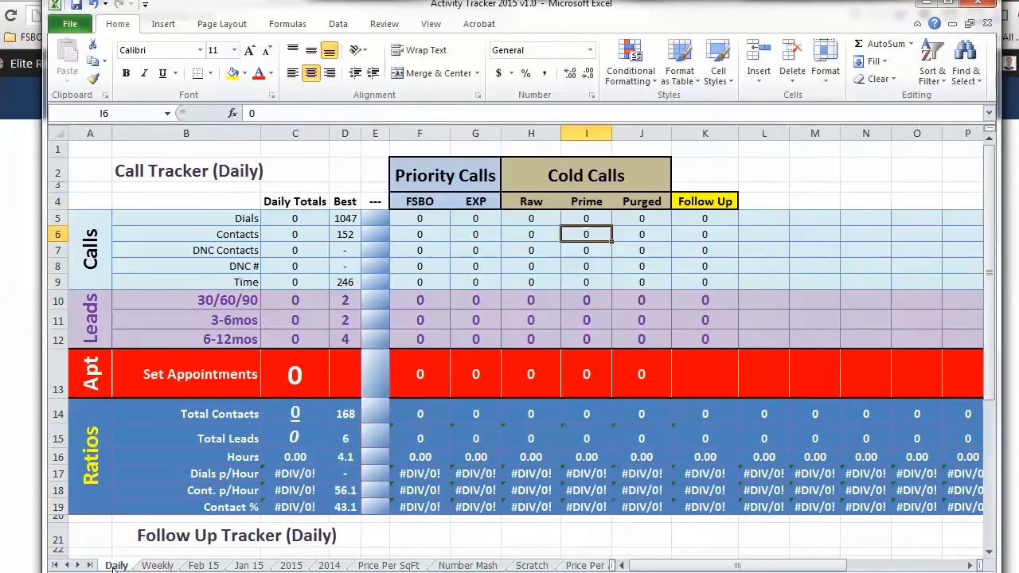
pyautogui.click(745, 251)
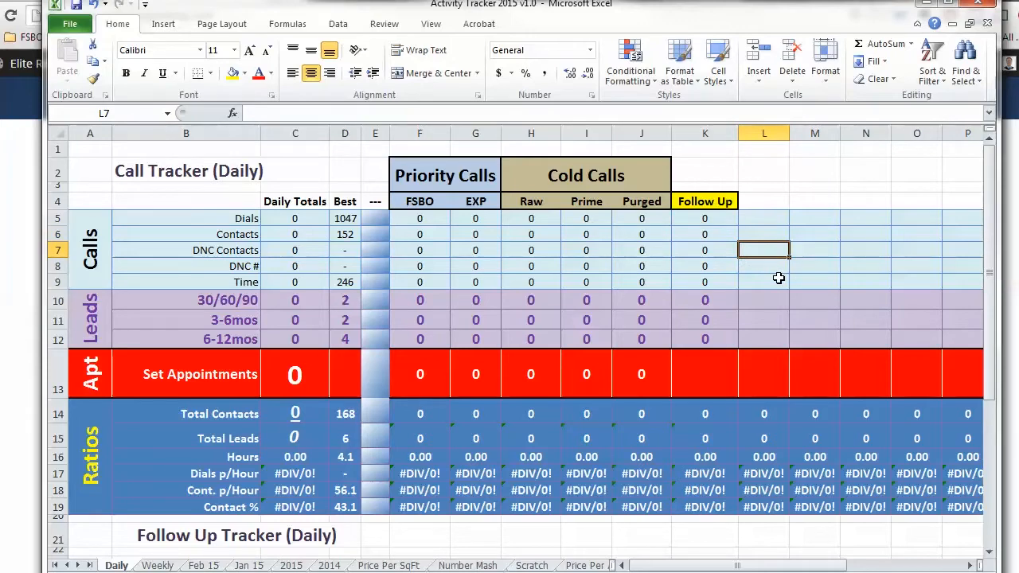
# Switch to the Mojo site in the browser and open the Scoreboard Report from its reports.
pyautogui.click(610, 0)
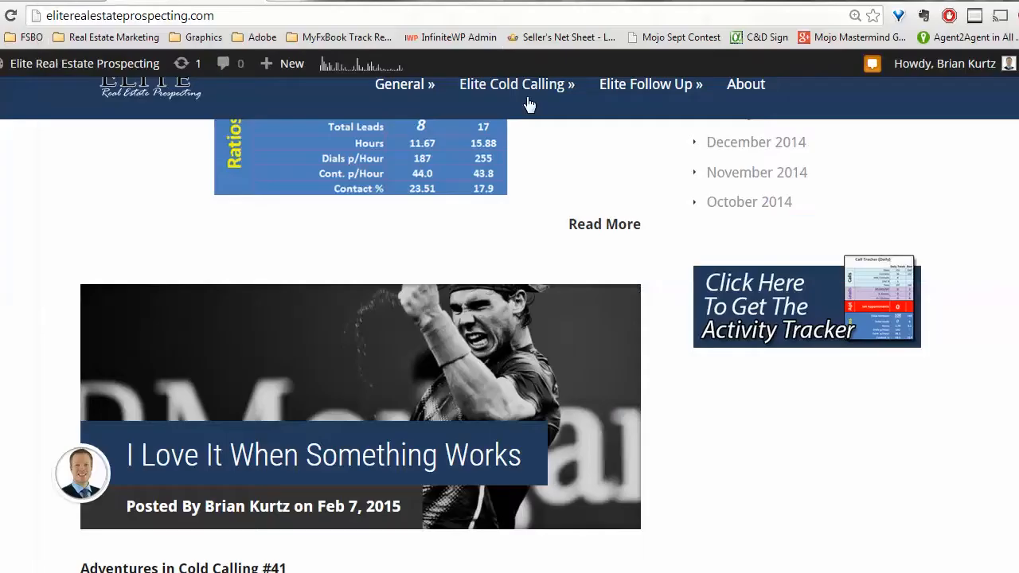
pyautogui.moveTo(535, 120)
pyautogui.click(60, 0)
pyautogui.click(724, 93)
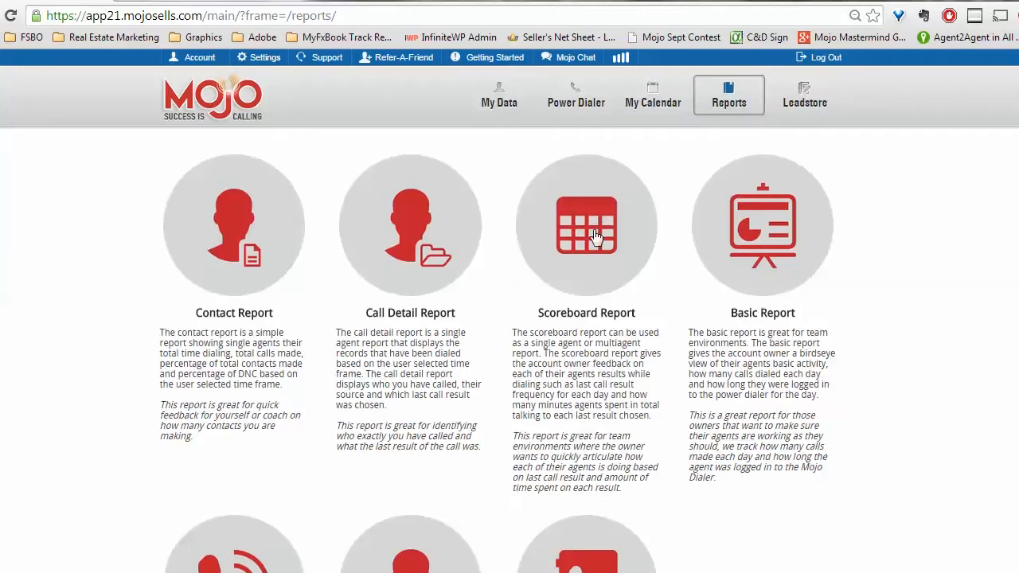
pyautogui.click(593, 229)
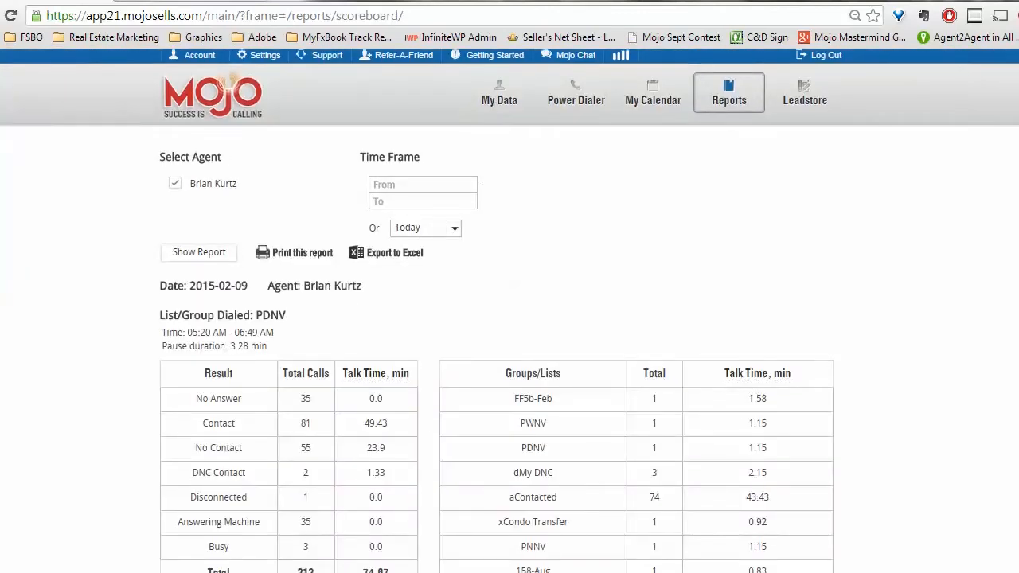
# Examine the Grand Total table of call results and talk time at the end of the scoreboard report.
pyautogui.scroll(-1, 510, 318)
pyautogui.scroll(-14, 509, 319)
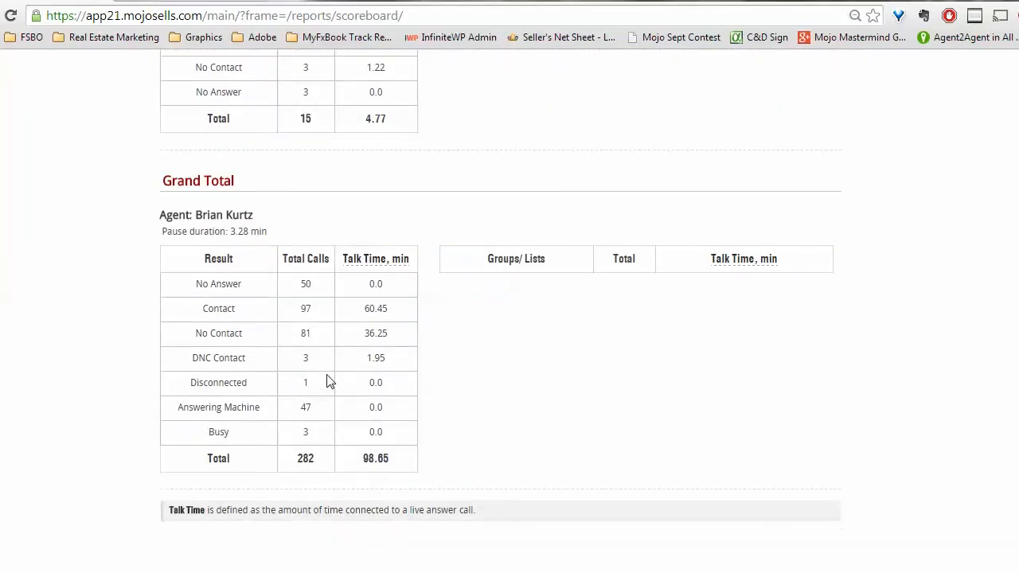
pyautogui.moveTo(153, 180); pyautogui.dragTo(234, 181)
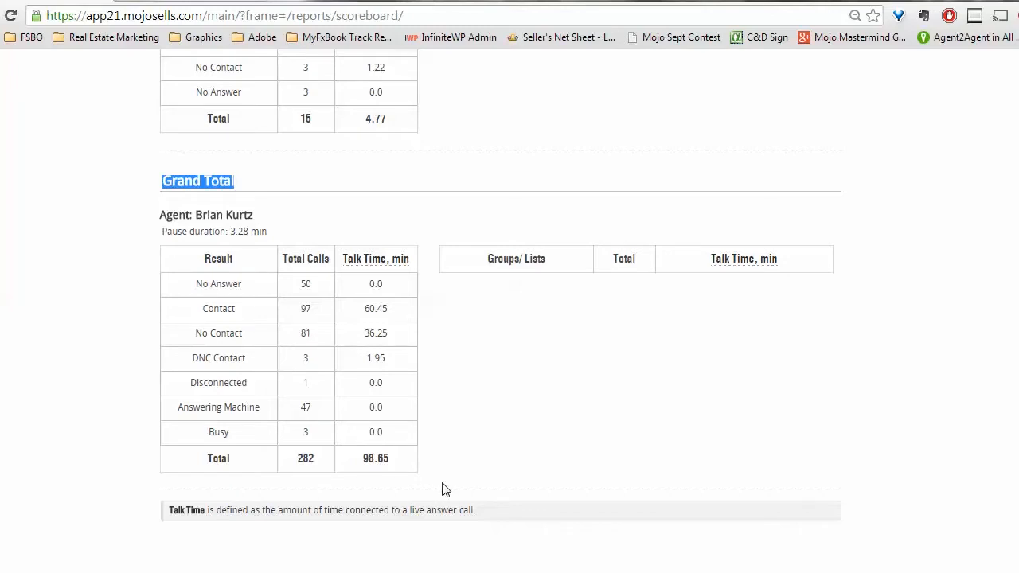
pyautogui.moveTo(201, 280); pyautogui.dragTo(396, 512)
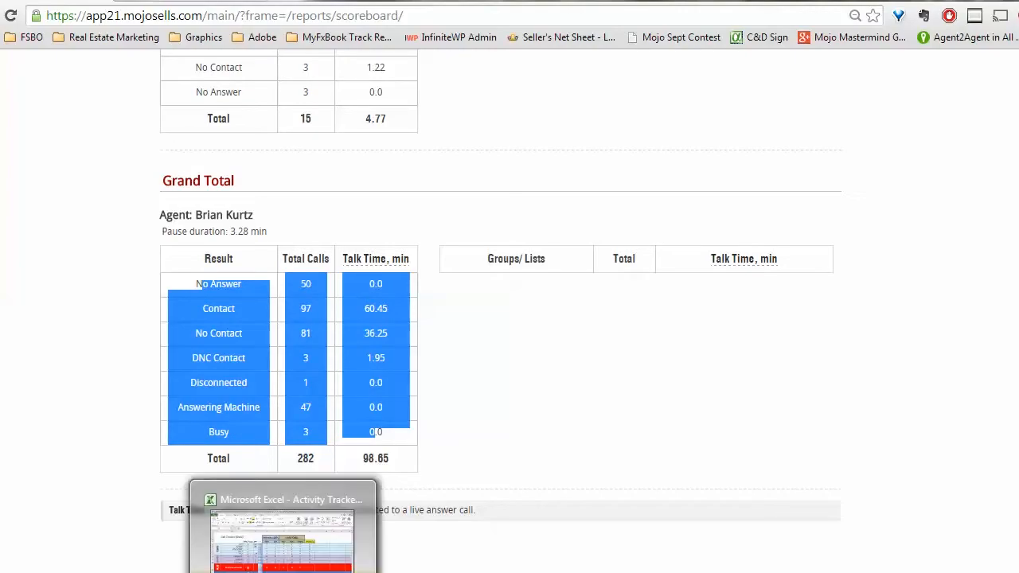
# Switch to the Excel Daily sheet and review rows 5 to 12 of the Prime, FSBO and EXP columns.
pyautogui.click(283, 572)
pyautogui.moveTo(589, 222); pyautogui.dragTo(594, 340)
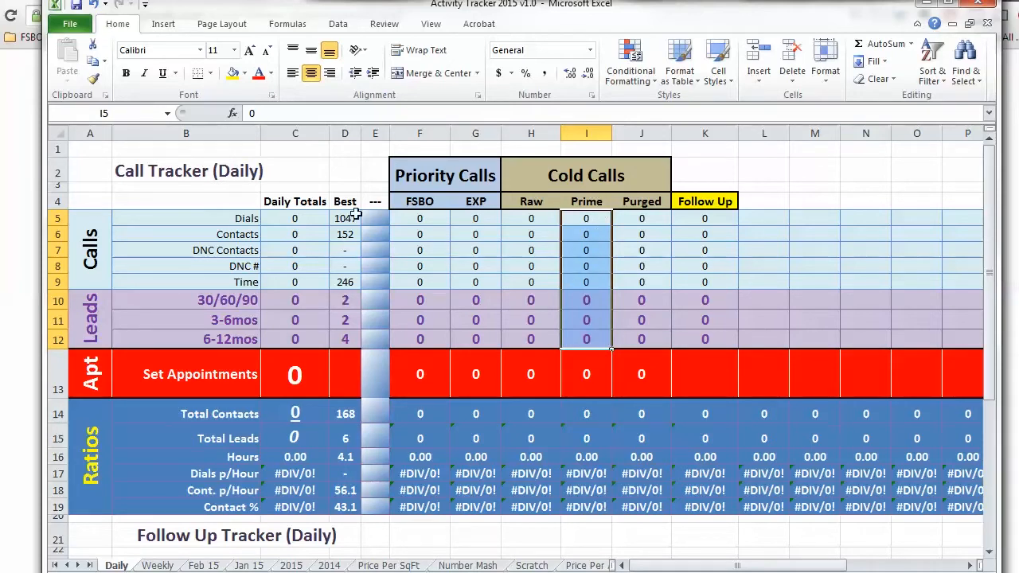
pyautogui.click(427, 216)
pyautogui.moveTo(446, 221); pyautogui.dragTo(478, 341)
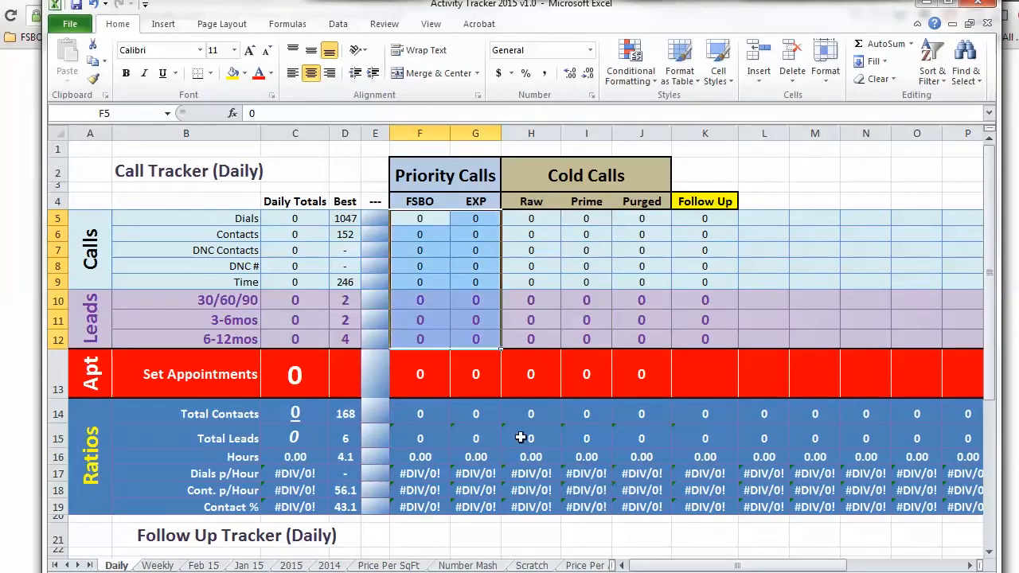
# Switch back to the Mojo scoreboard report in Chrome and deselect the Grand Total table text.
pyautogui.moveTo(233, 572)
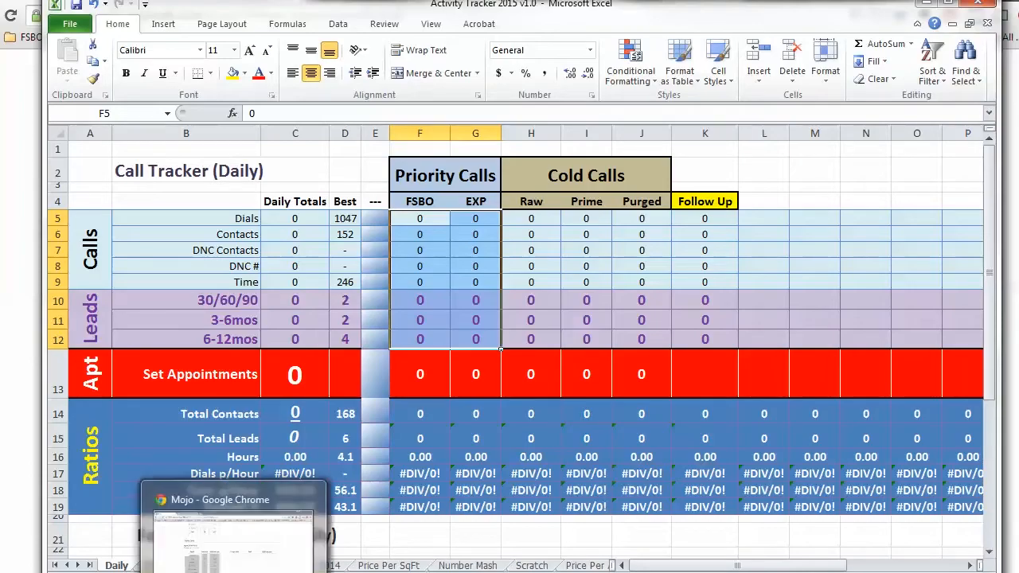
pyautogui.click(233, 542)
pyautogui.click(411, 439)
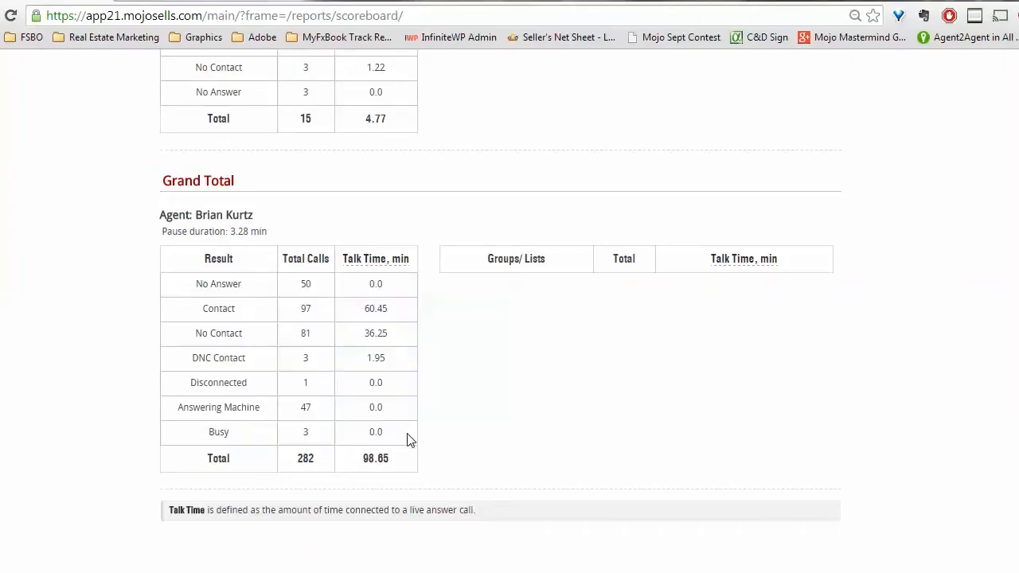
# Review the individual call-session result tables above the Grand Total in the scoreboard report.
pyautogui.scroll(6, 423, 441)
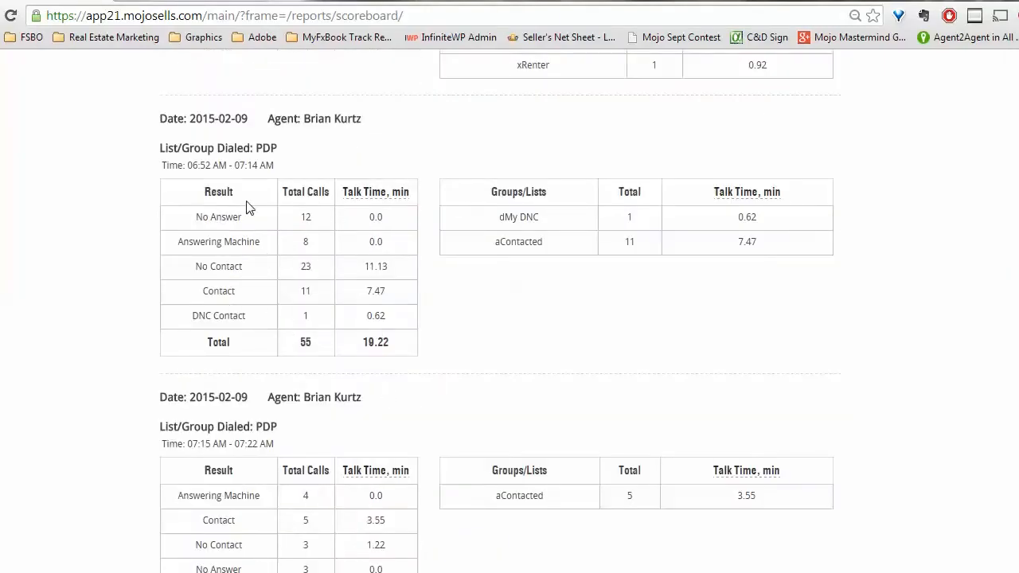
pyautogui.scroll(4, 248, 205)
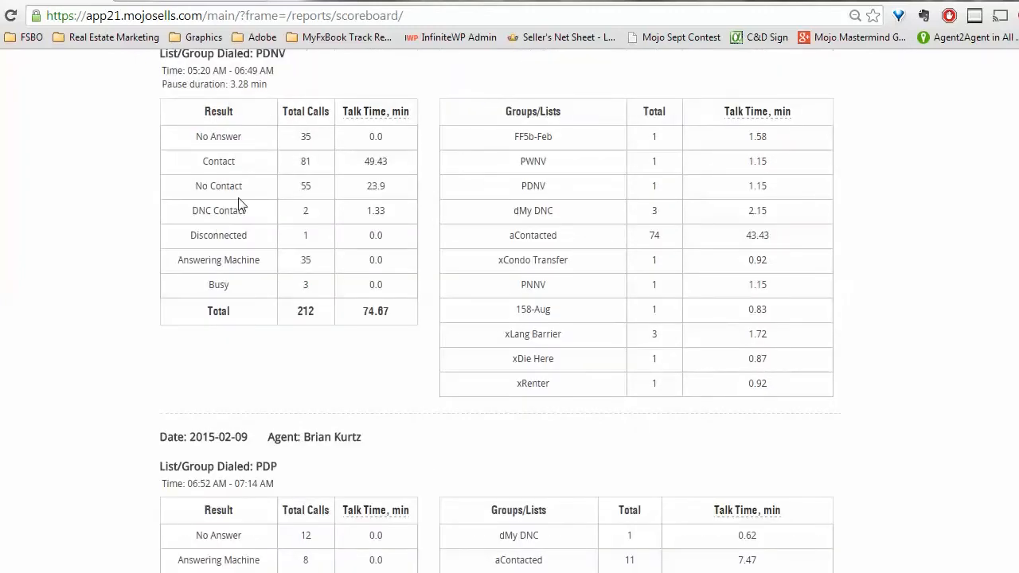
pyautogui.scroll(-6, 247, 286)
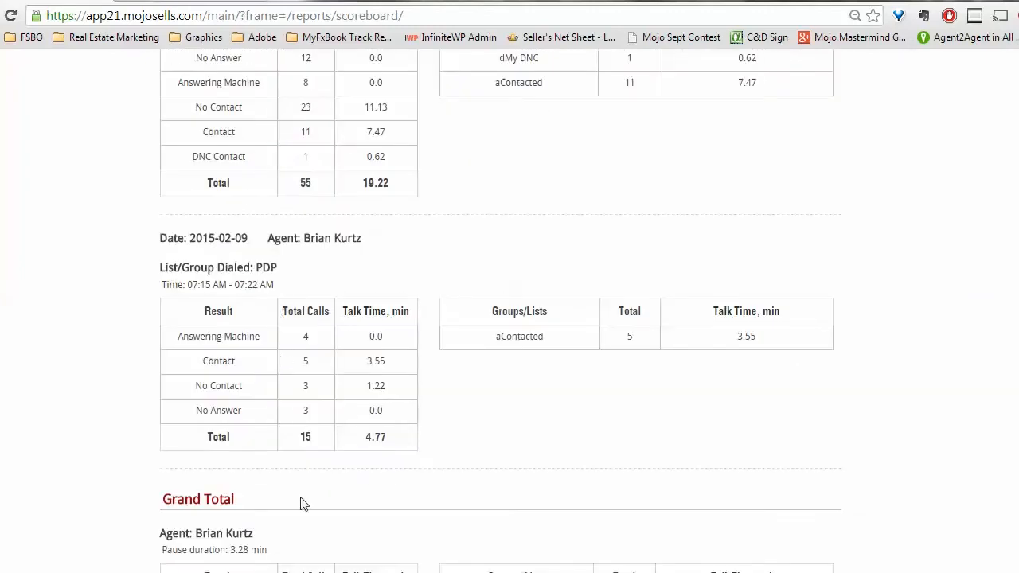
pyautogui.scroll(-1, 300, 501)
# Switch to the Excel Daily sheet and review the FSBO, EXP and Prime columns, ending on the Prime Dials cell.
pyautogui.hotkey('alt', 'Tab')
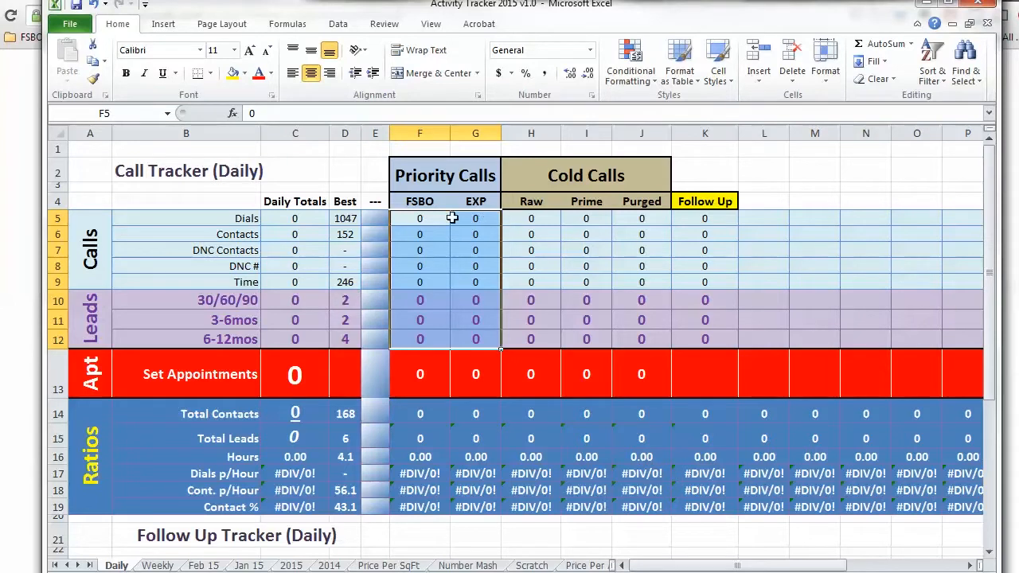
pyautogui.click(435, 200)
pyautogui.click(463, 215)
pyautogui.click(584, 222)
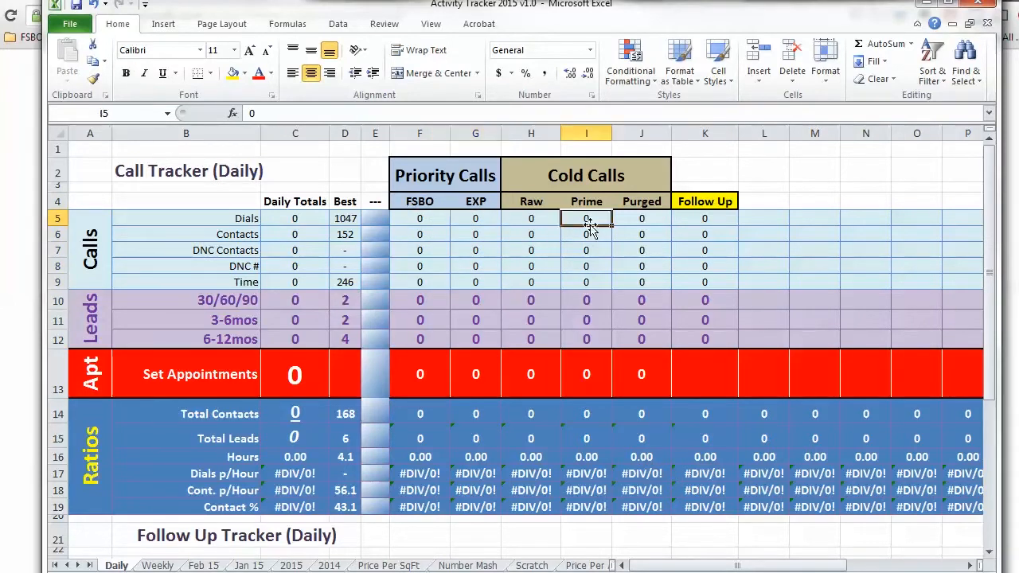
pyautogui.click(596, 199)
pyautogui.click(588, 220)
# Switch back to the Mojo scoreboard report in Chrome and read the Grand Total's total calls, contacts and DNC contacts.
pyautogui.hotkey('alt', 'Tab')
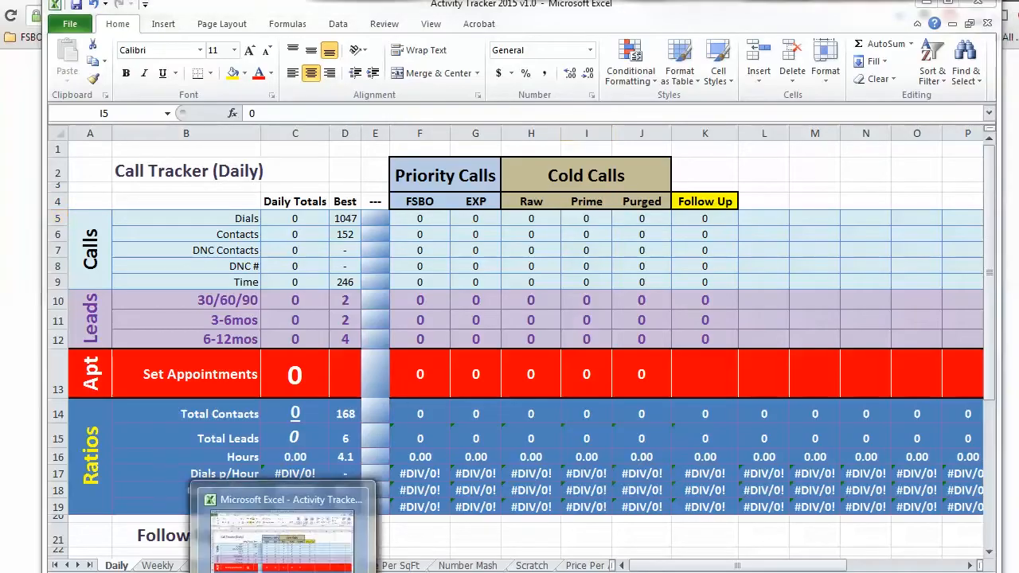
pyautogui.scroll(-3, 482, 366)
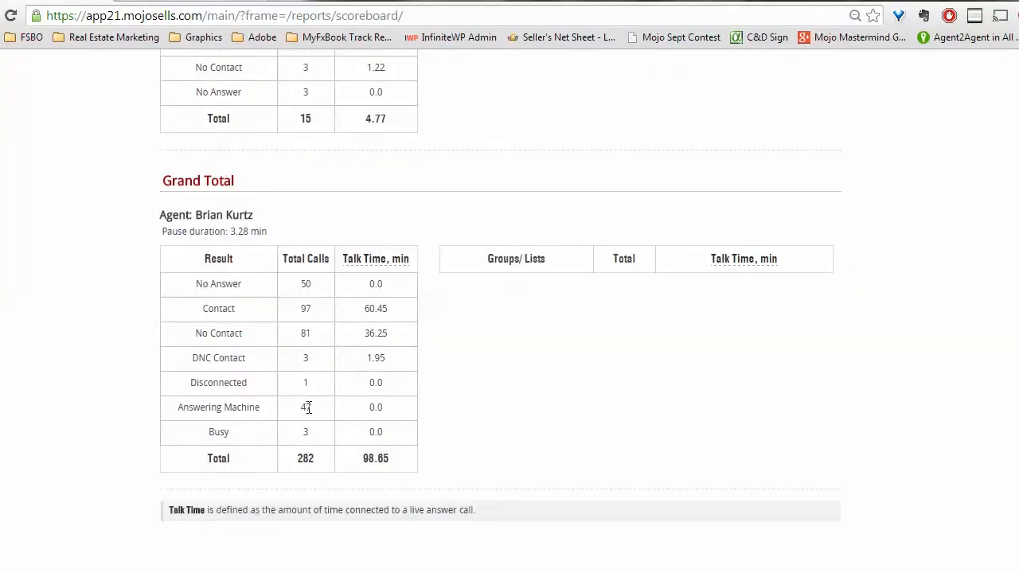
pyautogui.moveTo(300, 463); pyautogui.dragTo(329, 470)
pyautogui.click(307, 309)
pyautogui.doubleClick(305, 357)
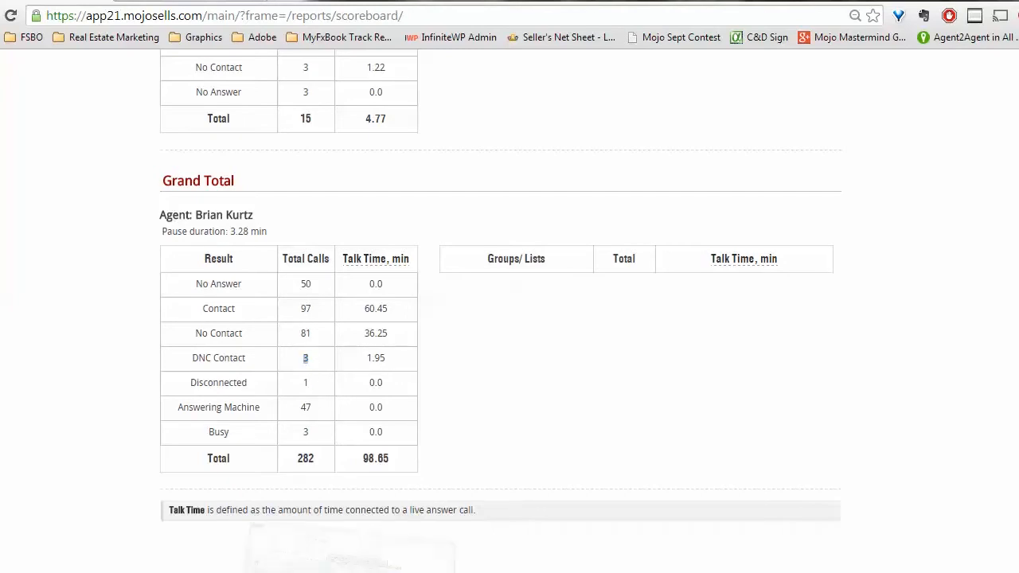
# Switch to the Excel Daily sheet and enter 282 dials, 97 contacts and 3 DNC contacts in the Prime column.
pyautogui.hotkey('alt', 'Tab')
pyautogui.hotkey('alt', 'Tab')
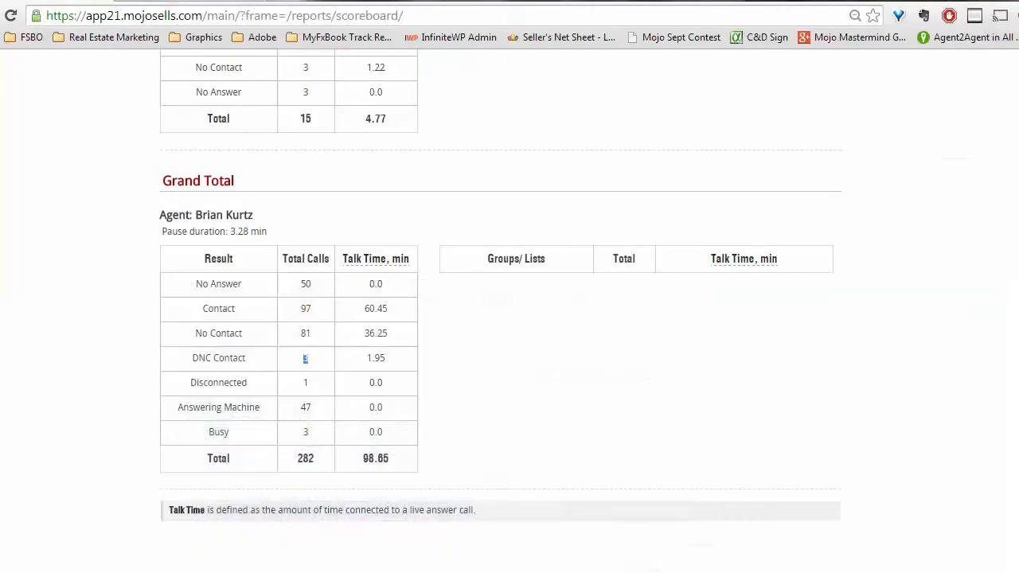
pyautogui.hotkey('alt', 'Tab')
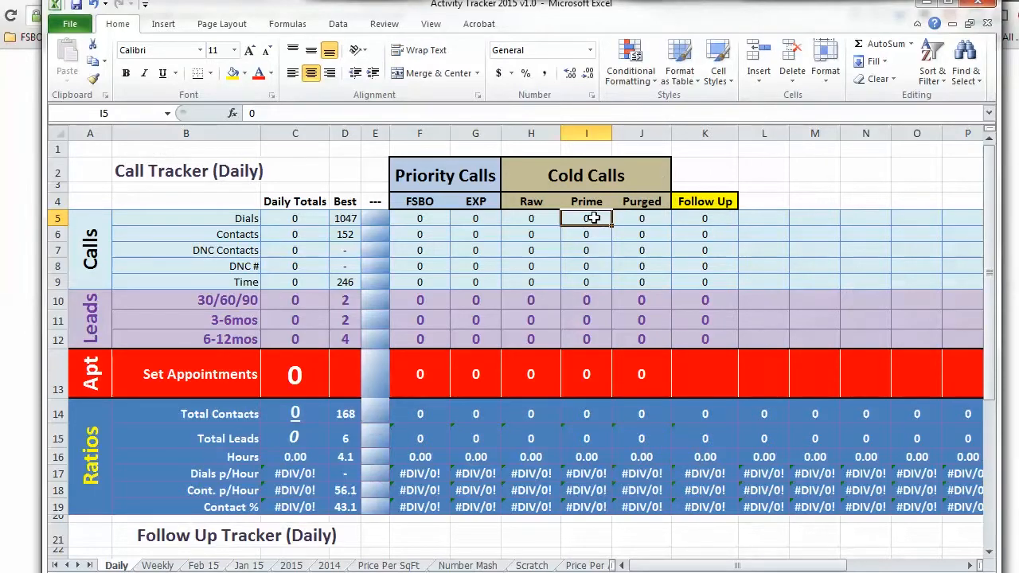
pyautogui.write('282')
pyautogui.press('Return')
pyautogui.write('97')
pyautogui.press('Return')
pyautogui.write('3')
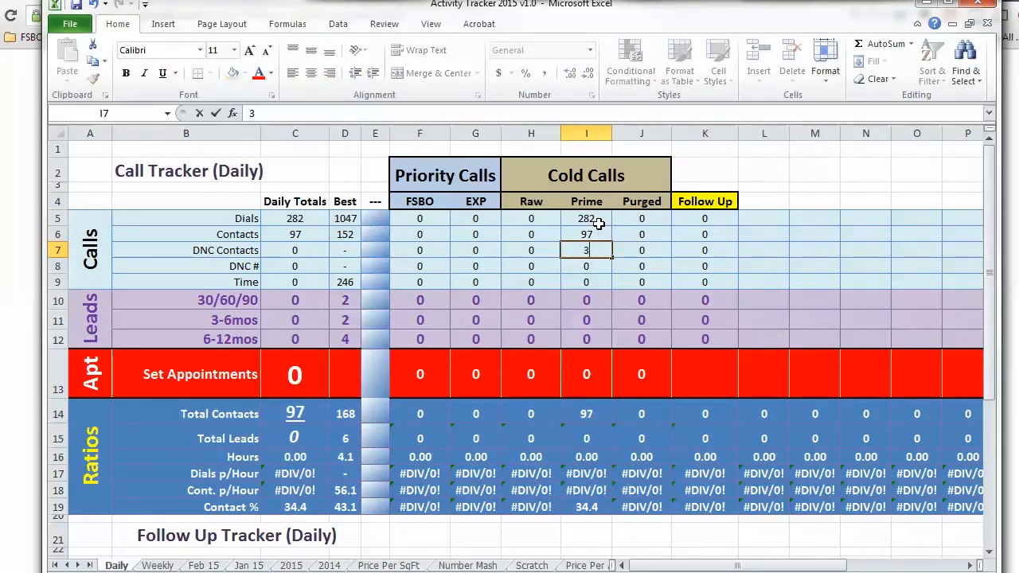
pyautogui.press('Return')
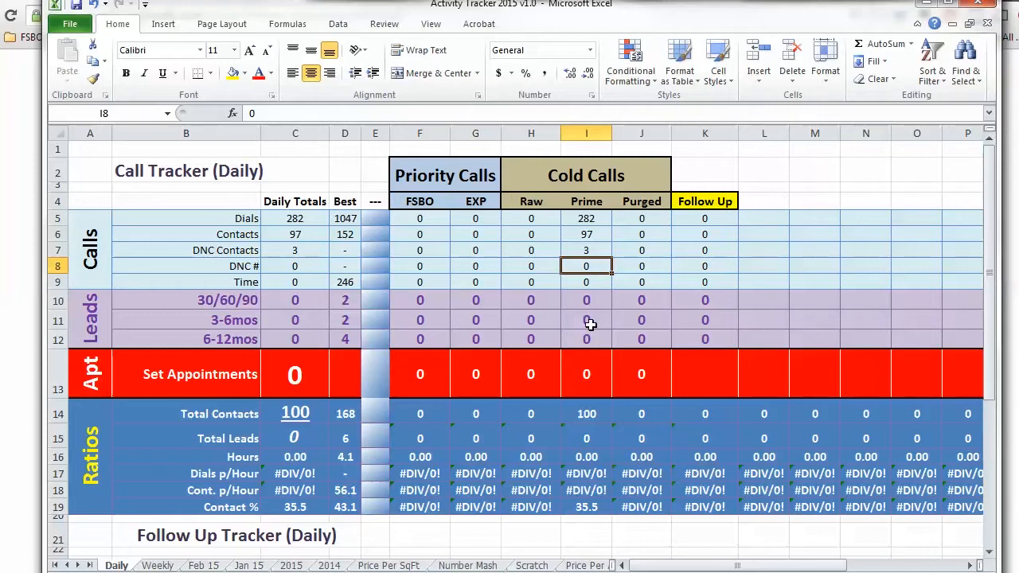
# Examine the Daily Totals for dials, contacts and DNC contacts, and the Total Contacts formula that adds the two contact rows.
pyautogui.click(307, 219)
pyautogui.click(309, 234)
pyautogui.click(301, 250)
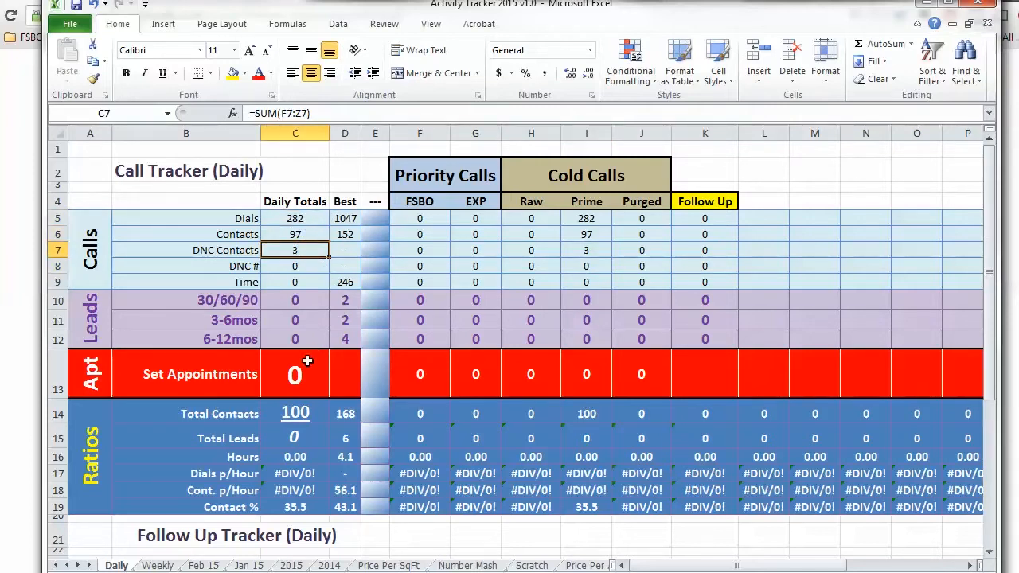
pyautogui.click(288, 232)
pyautogui.click(309, 253)
pyautogui.click(295, 236)
pyautogui.click(290, 253)
pyautogui.click(292, 410)
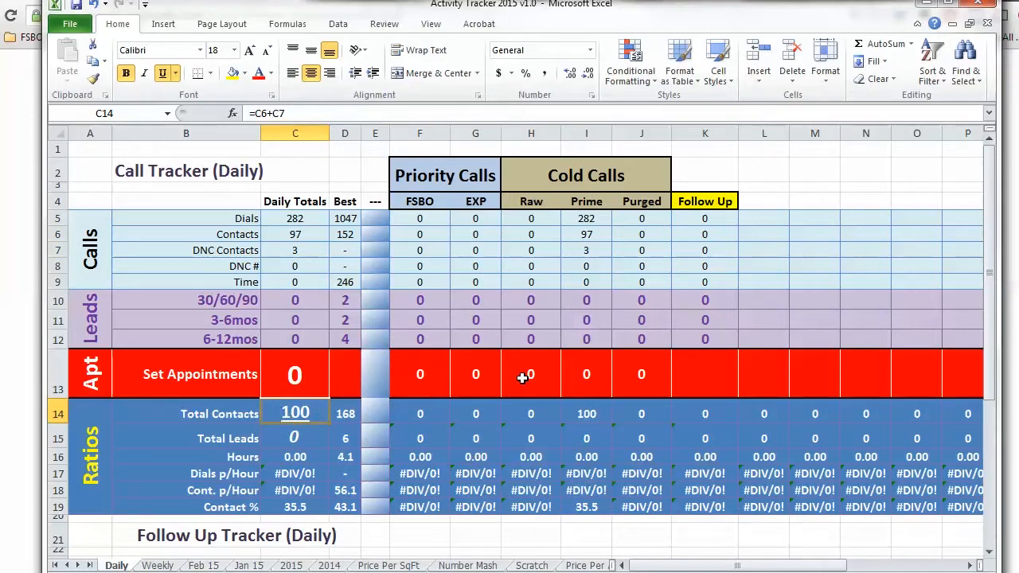
# Enter 2 dials and 1 contact in the FSBO column, and 5 dials and 4 contacts in the EXP column.
pyautogui.click(443, 222)
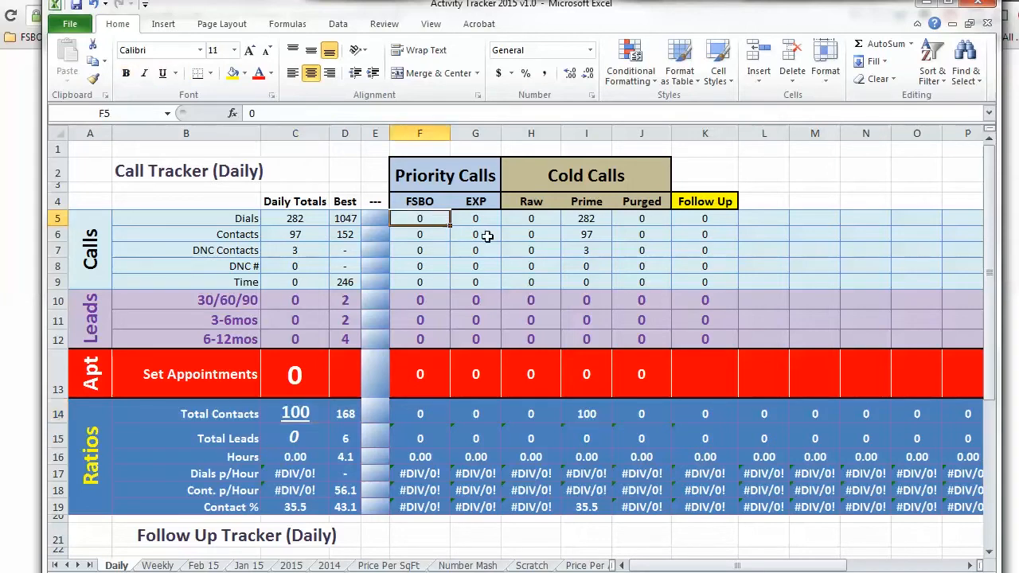
pyautogui.write('2')
pyautogui.press('Tab')
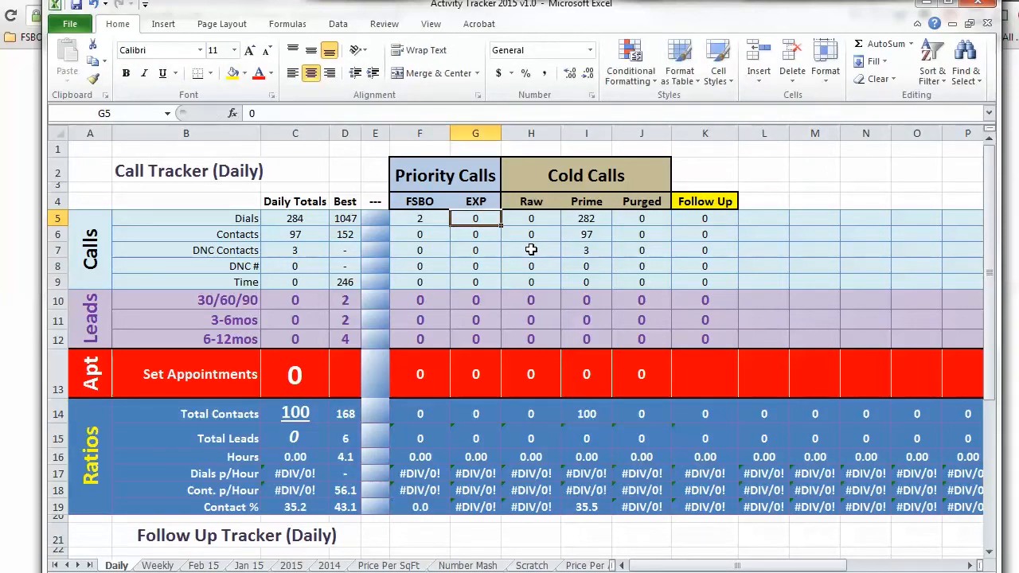
pyautogui.write('5')
pyautogui.press('Return')
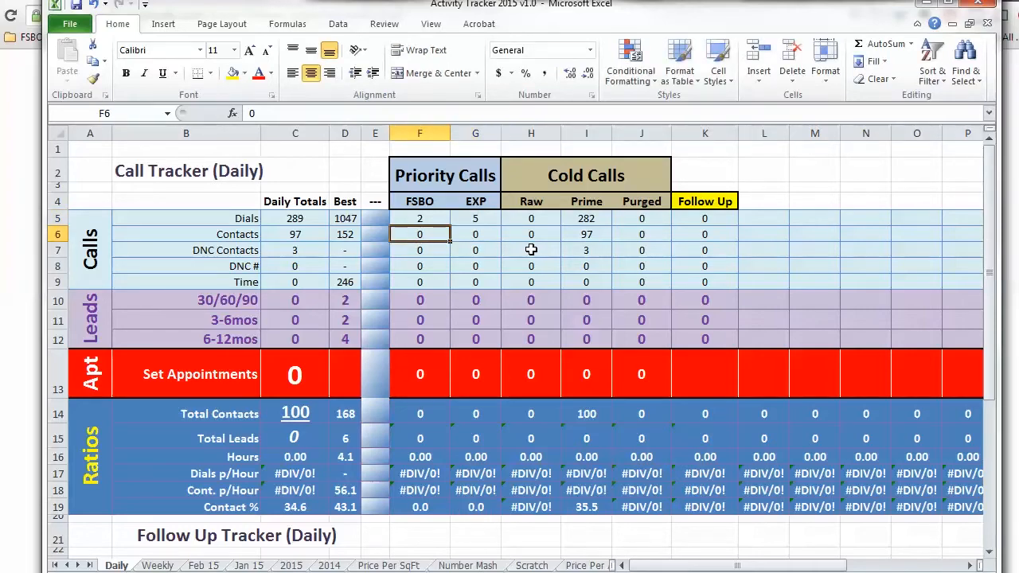
pyautogui.write('1')
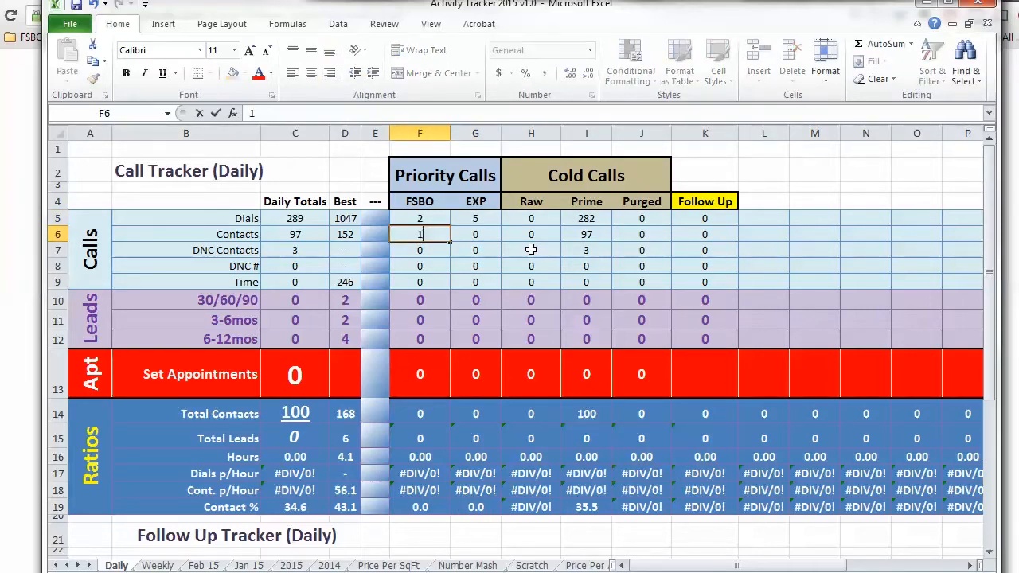
pyautogui.press('Tab')
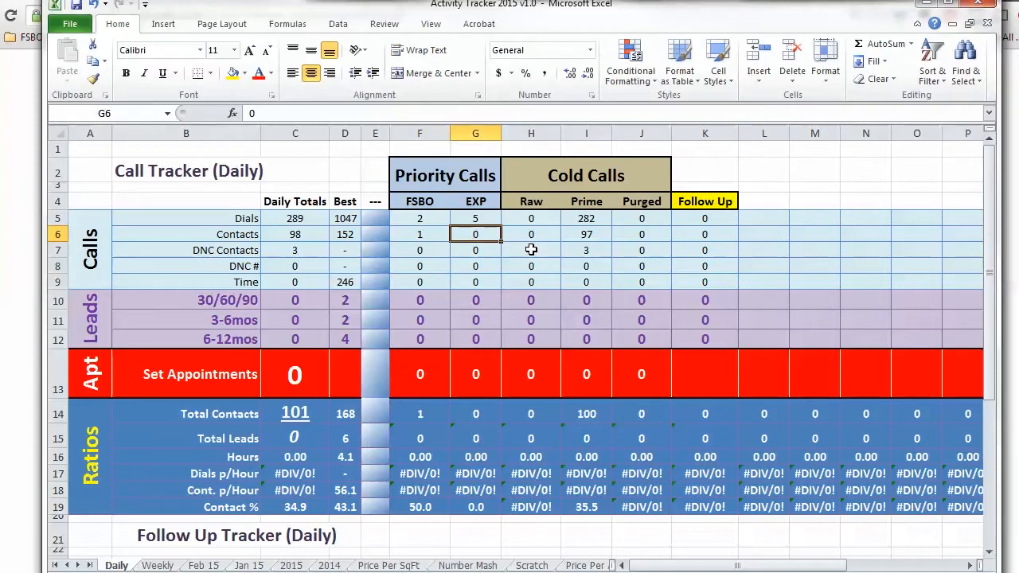
pyautogui.write('4')
pyautogui.press('Down')
# Enter 1 lead in the 30/60/90 row and 1 set appointment in the FSBO column.
pyautogui.press('Down')
pyautogui.press('Down')
pyautogui.press('Left')
pyautogui.press('Down')
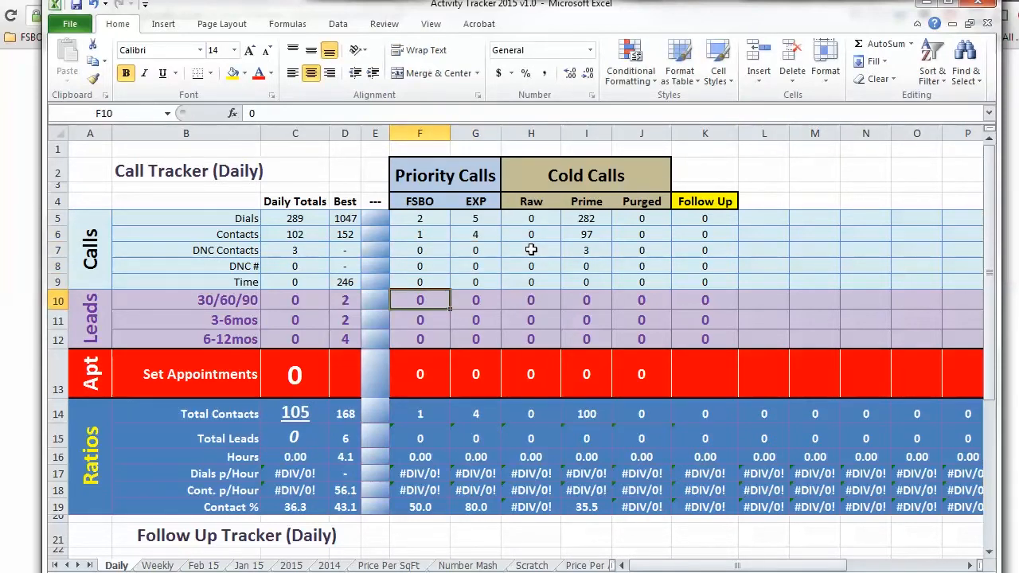
pyautogui.write('1')
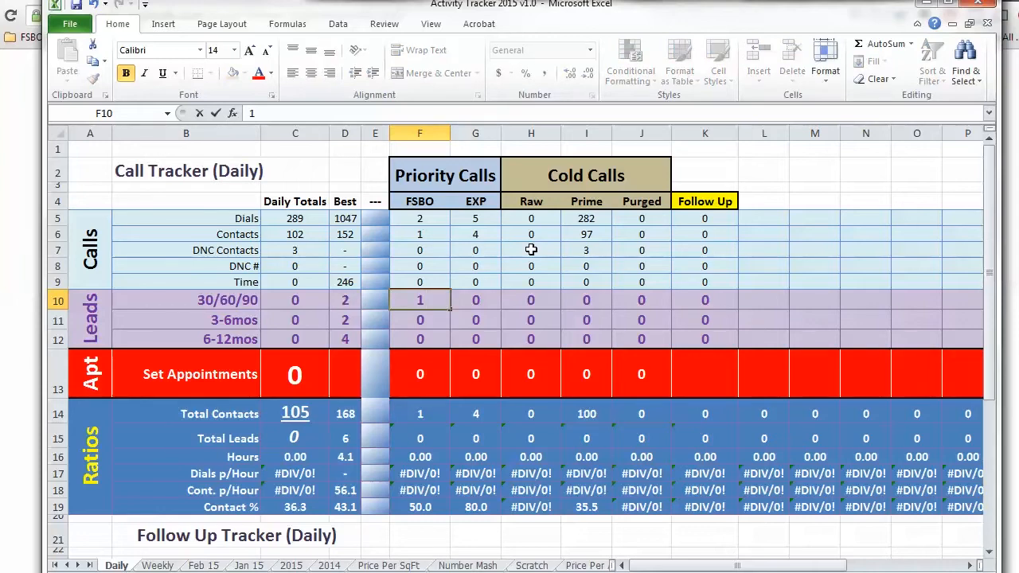
pyautogui.press('Down')
pyautogui.press('Down')
pyautogui.press('Down')
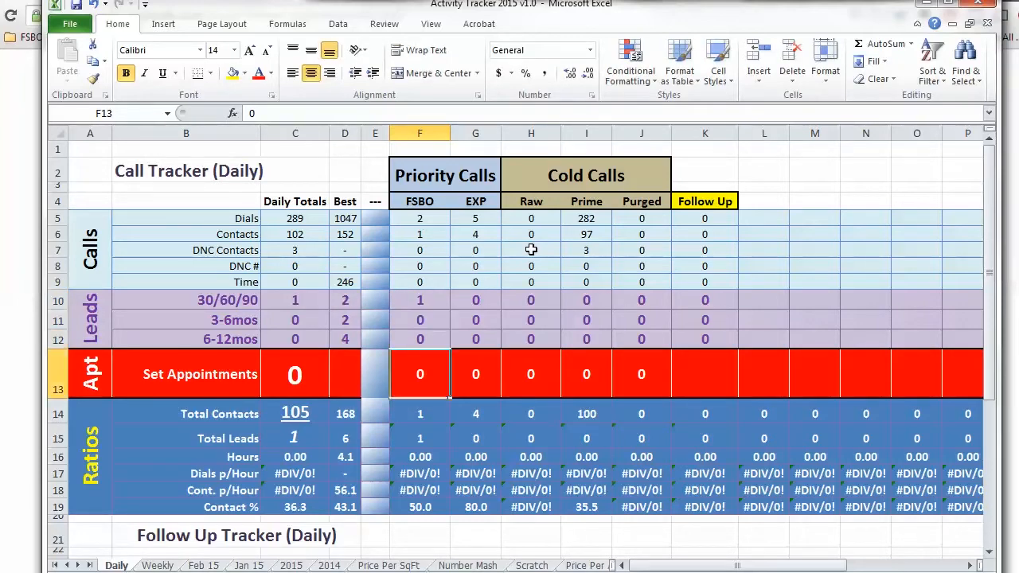
pyautogui.write('1')
pyautogui.press('Right')
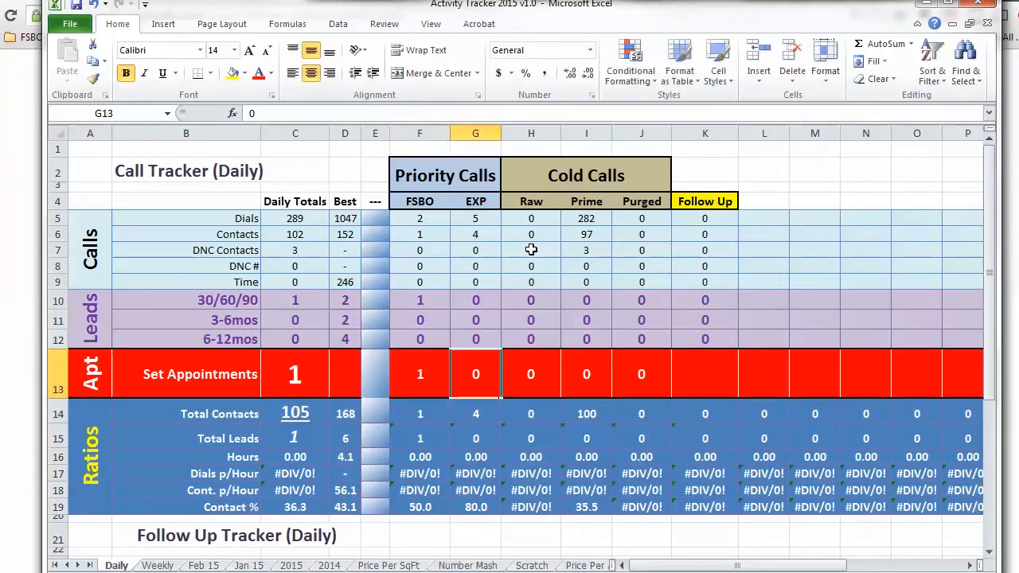
# Enter 4 leads in the 3-6mos row of the EXP column.
pyautogui.press('Up')
pyautogui.press('Up')
pyautogui.press('Up')
pyautogui.press('Up')
pyautogui.press('Up')
pyautogui.press('Down')
pyautogui.press('Down')
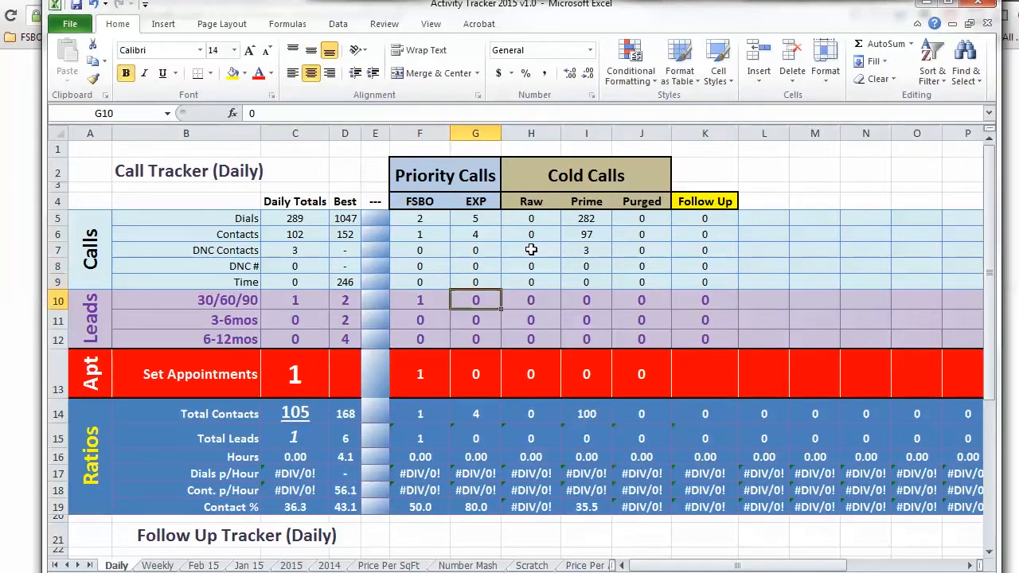
pyautogui.press('Down')
pyautogui.press('Up')
pyautogui.press('Down')
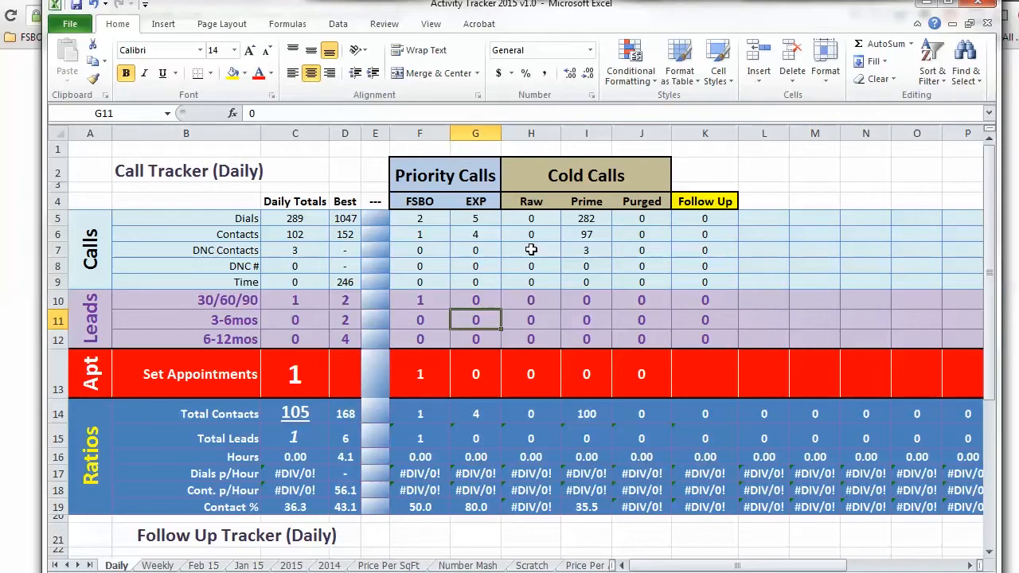
pyautogui.write('4')
pyautogui.press('Return')
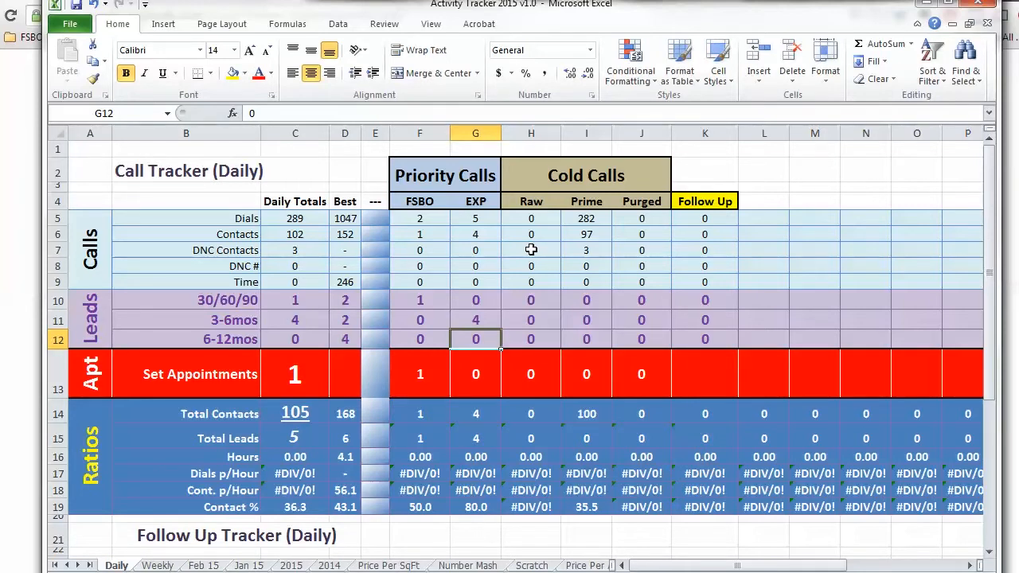
pyautogui.press('Up')
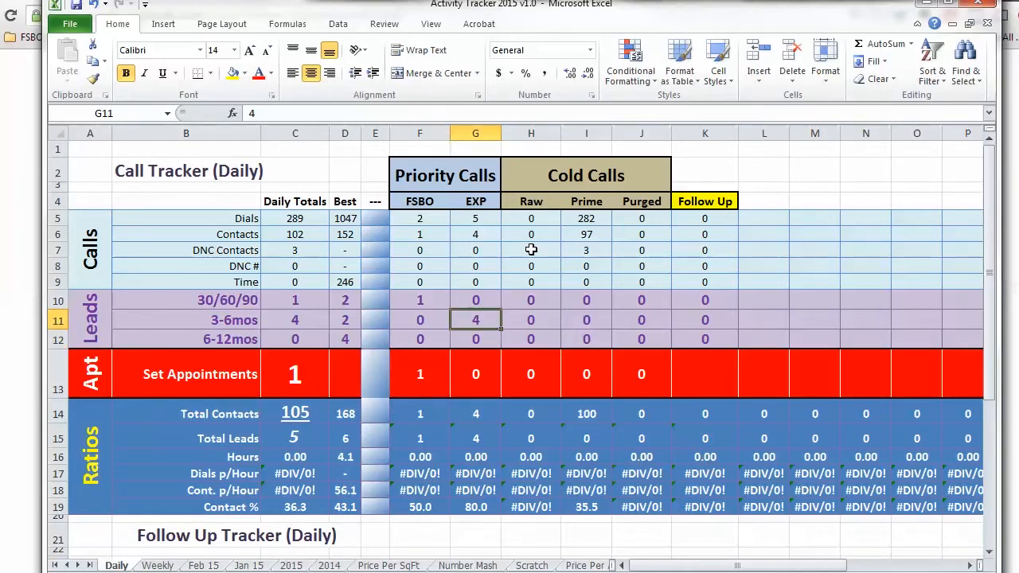
pyautogui.press('Down')
pyautogui.press('Down')
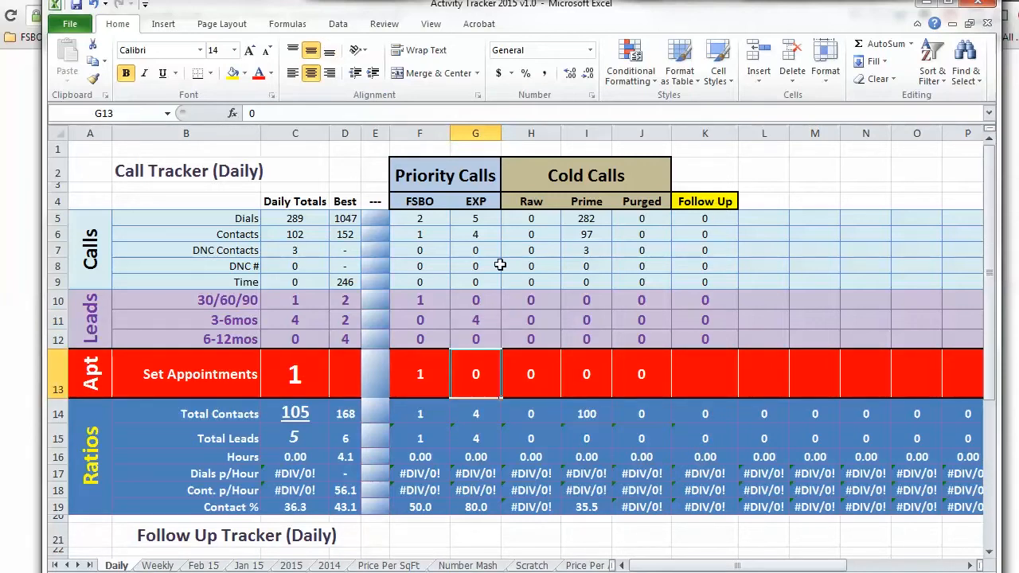
# Copy the Daily Totals from Dials through Set Appointments, cells C5 to C13.
pyautogui.moveTo(305, 218); pyautogui.dragTo(309, 373)
pyautogui.click(305, 373)
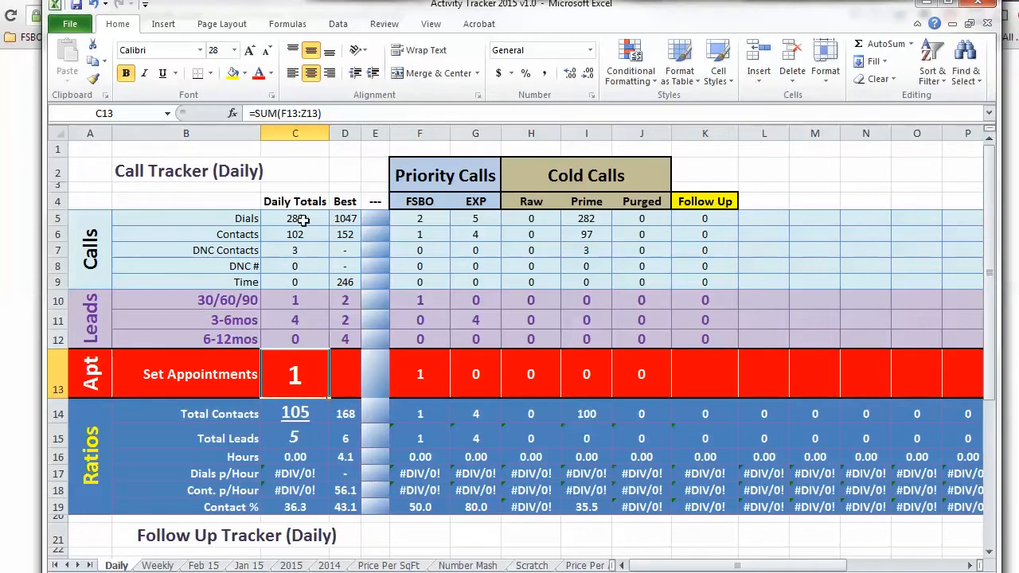
pyautogui.moveTo(302, 218); pyautogui.dragTo(296, 376)
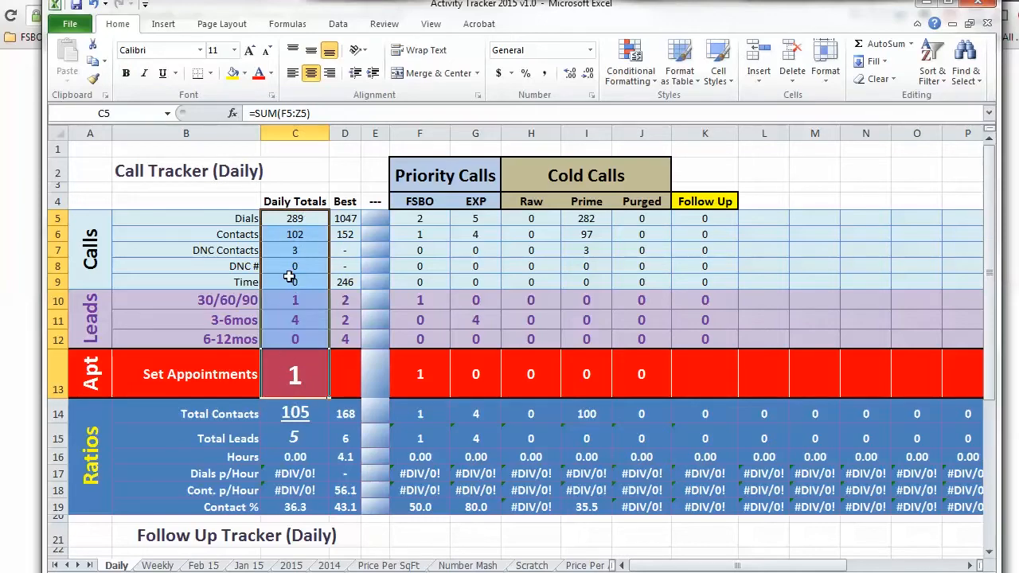
pyautogui.rightClick(290, 251)
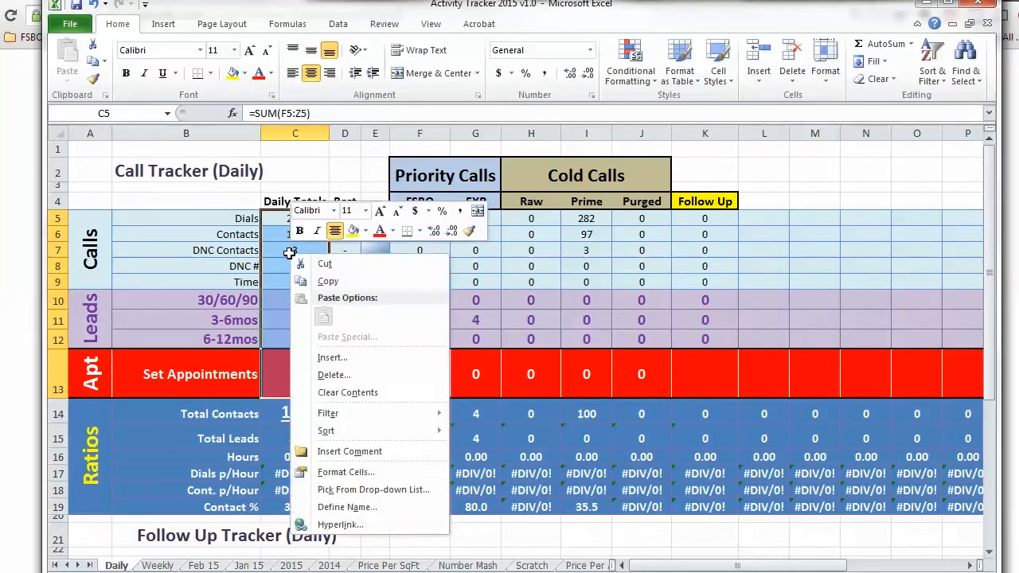
pyautogui.click(327, 281)
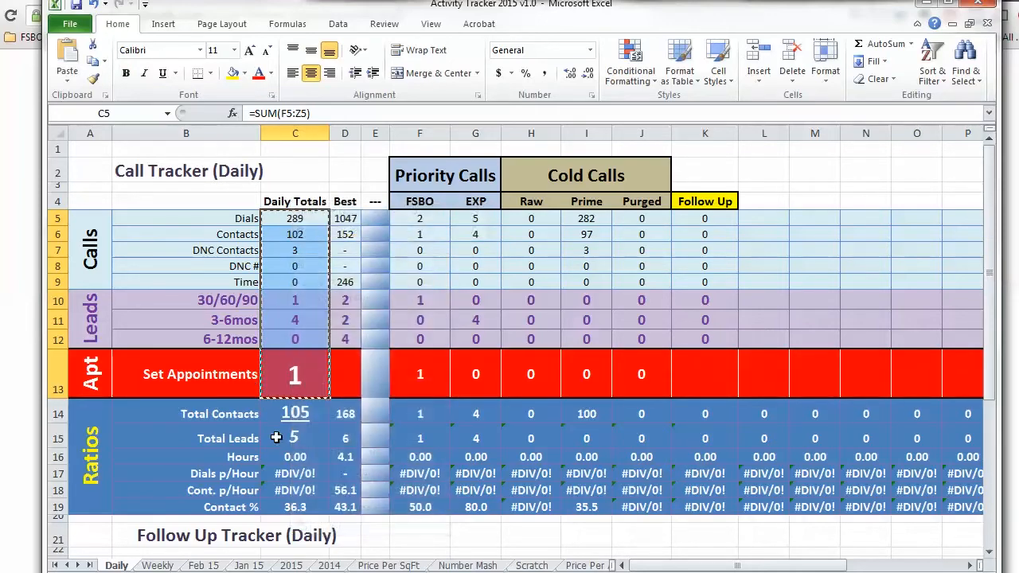
# Paste the copied daily totals as values into the Weekly sheet's Monday Feb 9th column, starting at cell G5.
pyautogui.click(158, 566)
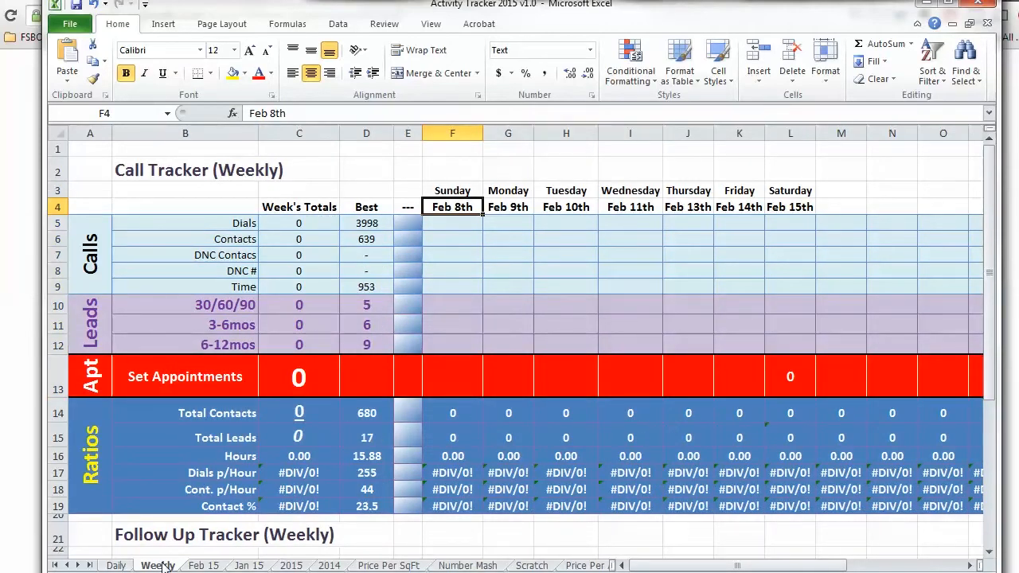
pyautogui.click(509, 223)
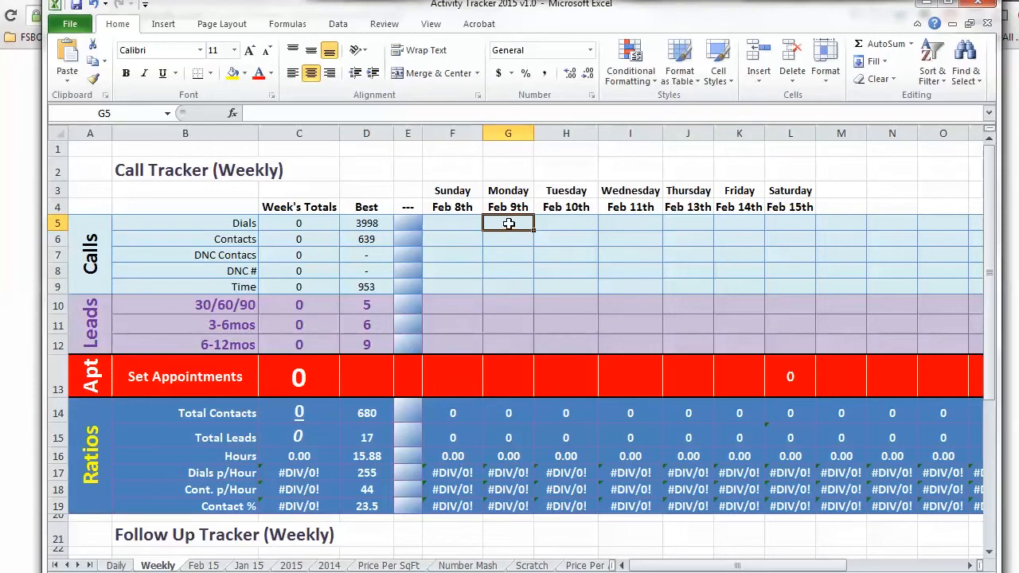
pyautogui.rightClick(509, 224)
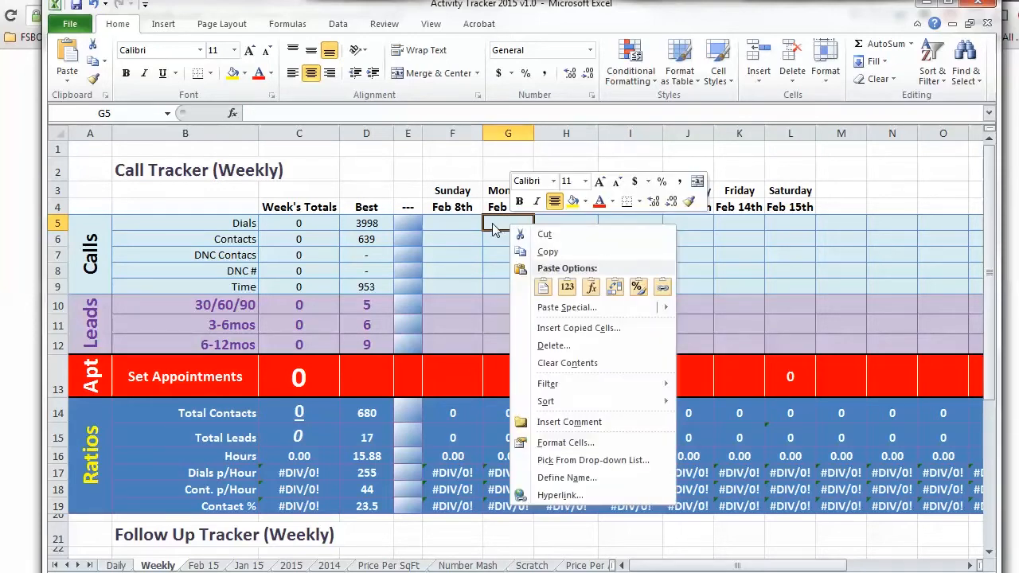
pyautogui.rightClick(494, 223)
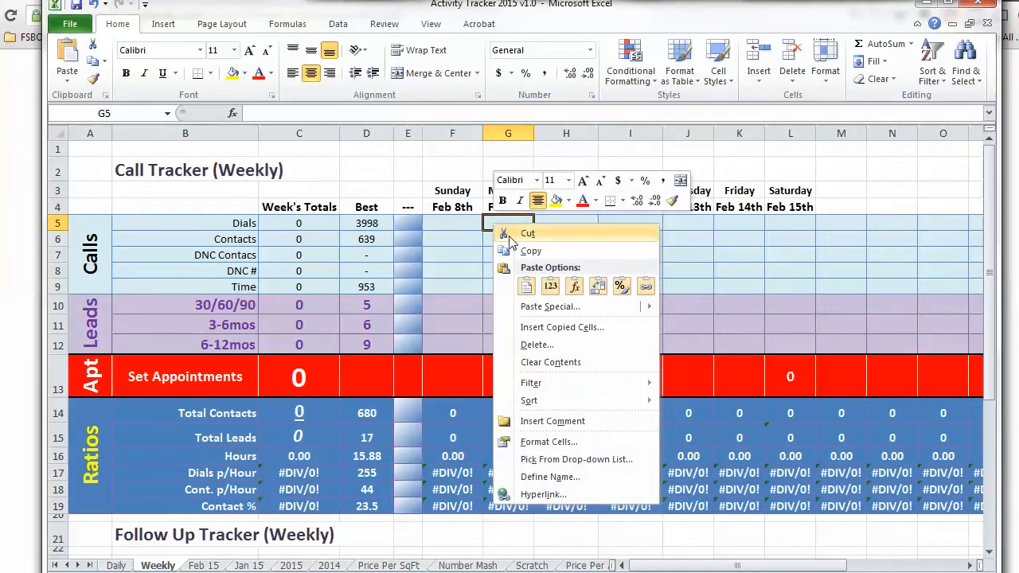
pyautogui.click(551, 288)
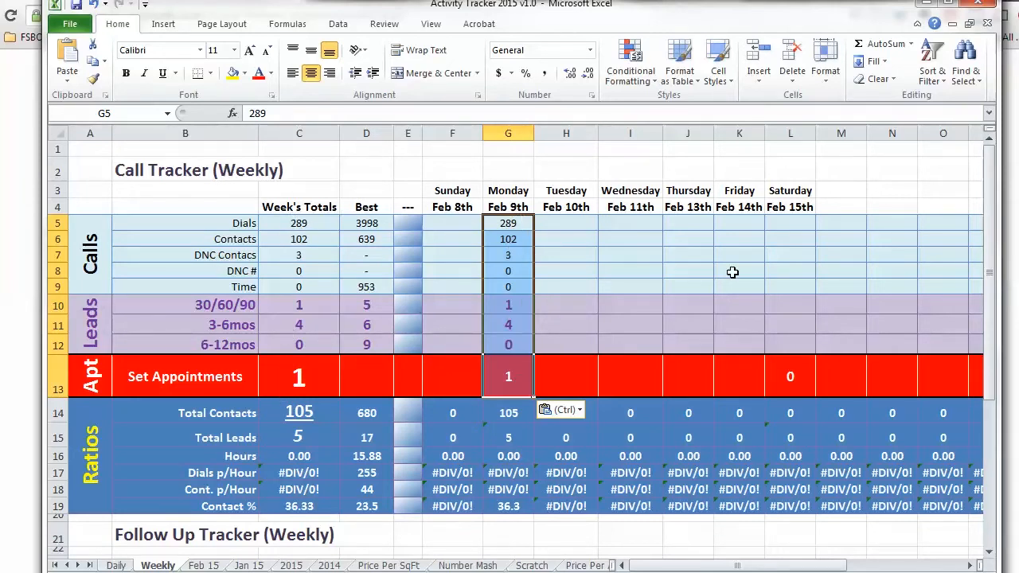
# Paste the same daily totals as values into the Tuesday and Wednesday columns, starting at cells H5 and I5.
pyautogui.click(587, 224)
pyautogui.rightClick(587, 225)
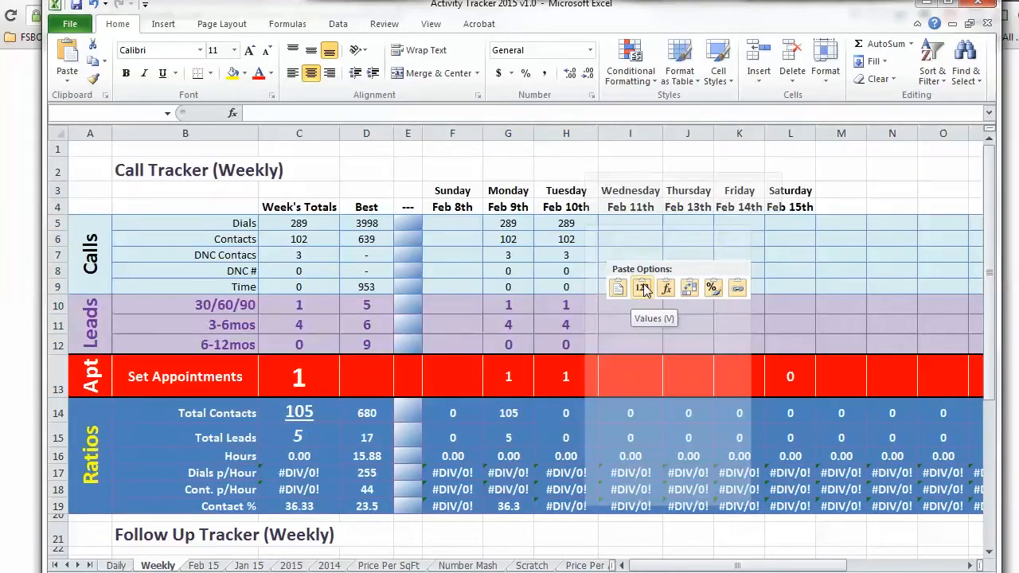
pyautogui.click(643, 289)
pyautogui.rightClick(644, 223)
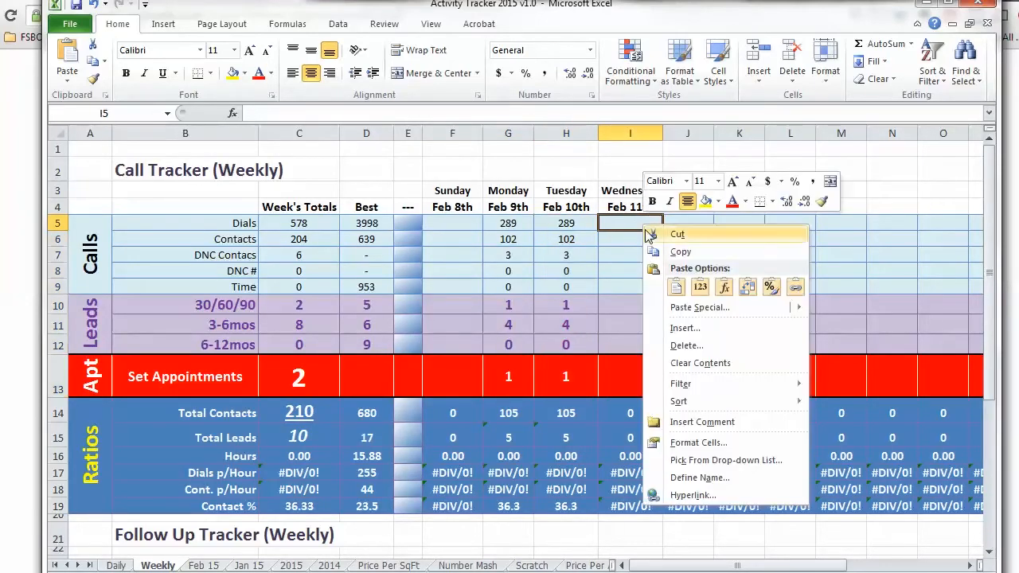
pyautogui.click(700, 288)
# Paste the daily totals as values into the Thursday, Friday and Saturday columns, starting at cells J5, K5 and L5.
pyautogui.click(691, 228)
pyautogui.rightClick(692, 229)
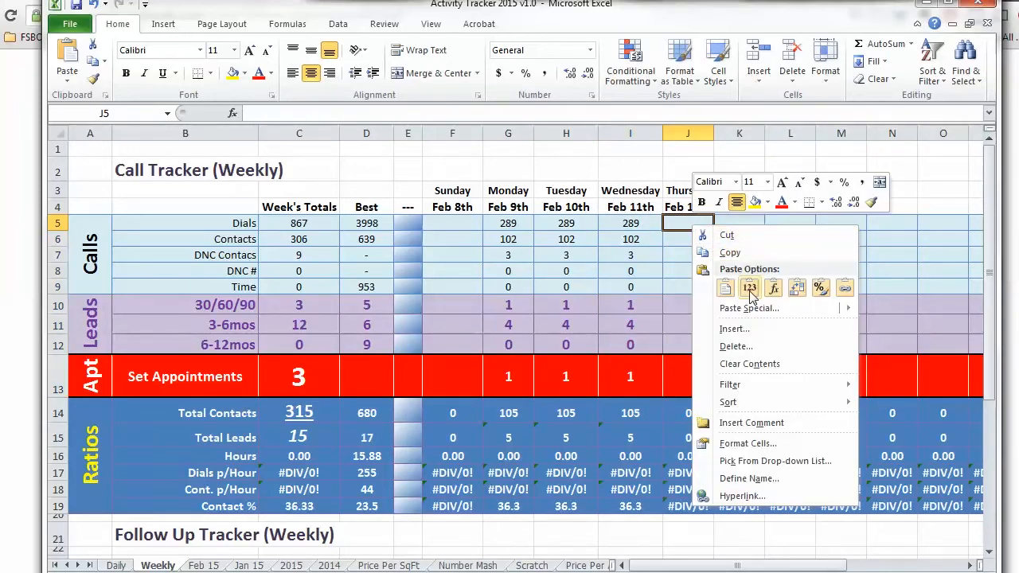
pyautogui.click(747, 288)
pyautogui.click(740, 227)
pyautogui.rightClick(741, 229)
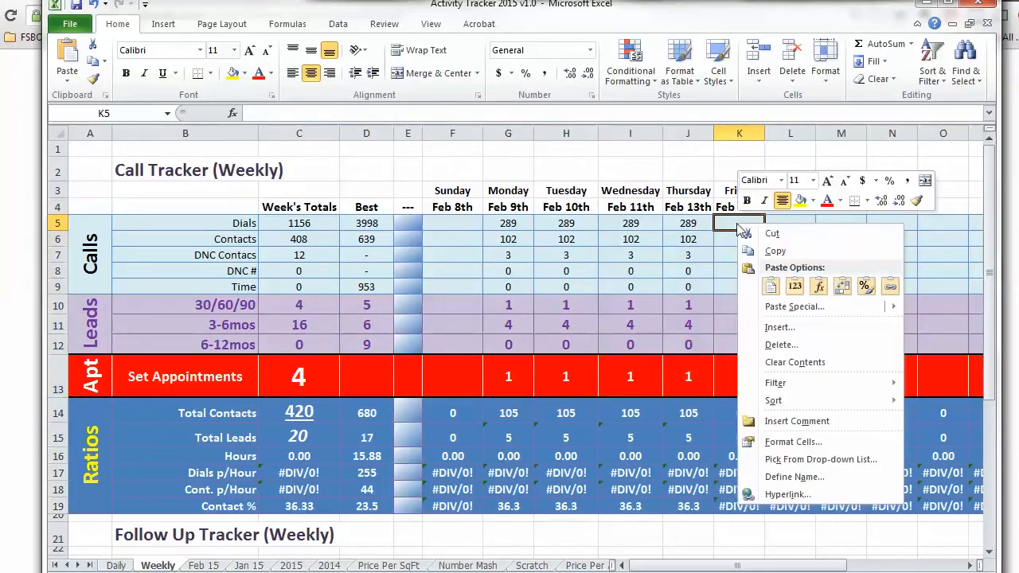
pyautogui.click(795, 287)
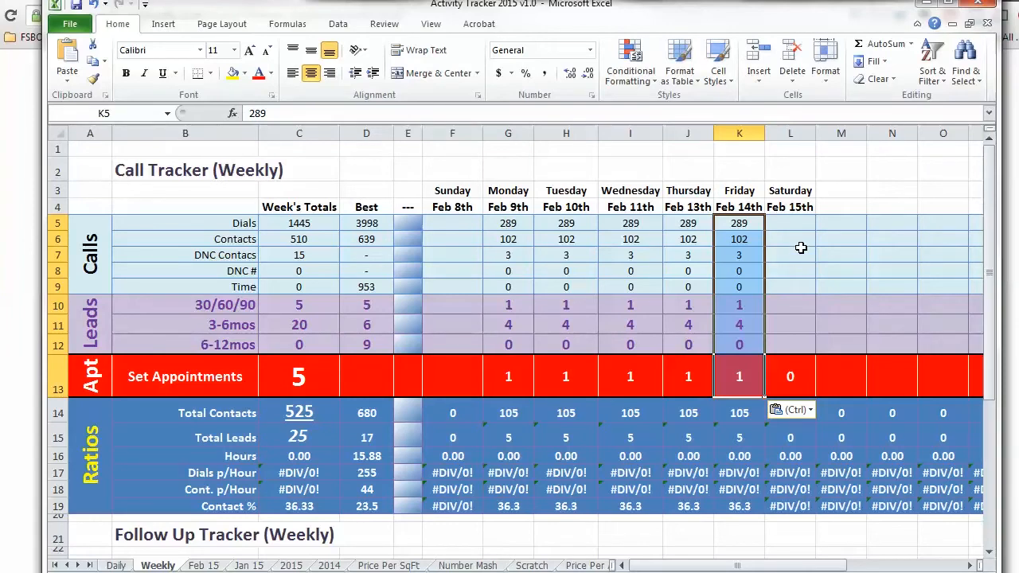
pyautogui.click(787, 224)
pyautogui.rightClick(790, 225)
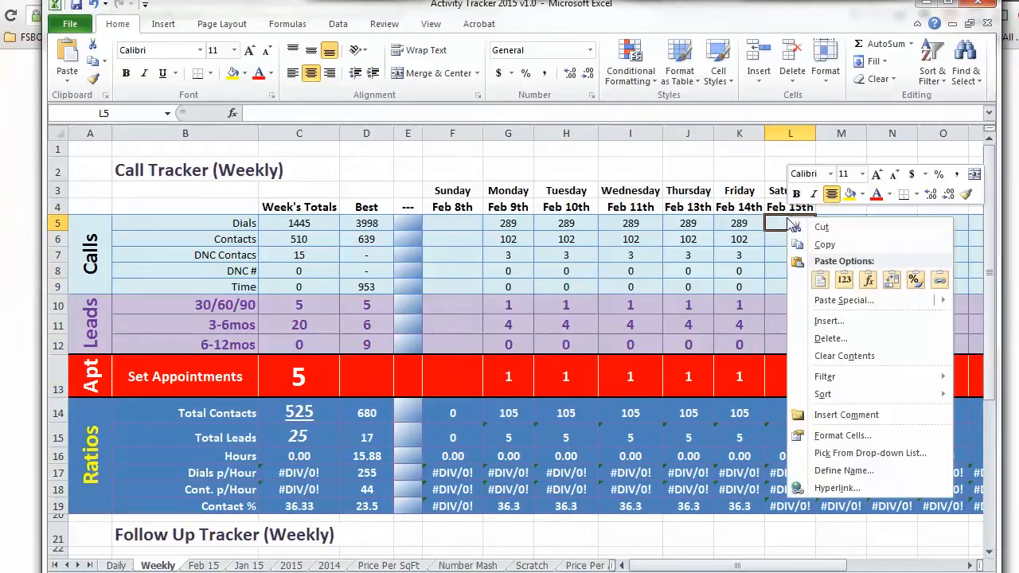
pyautogui.click(845, 279)
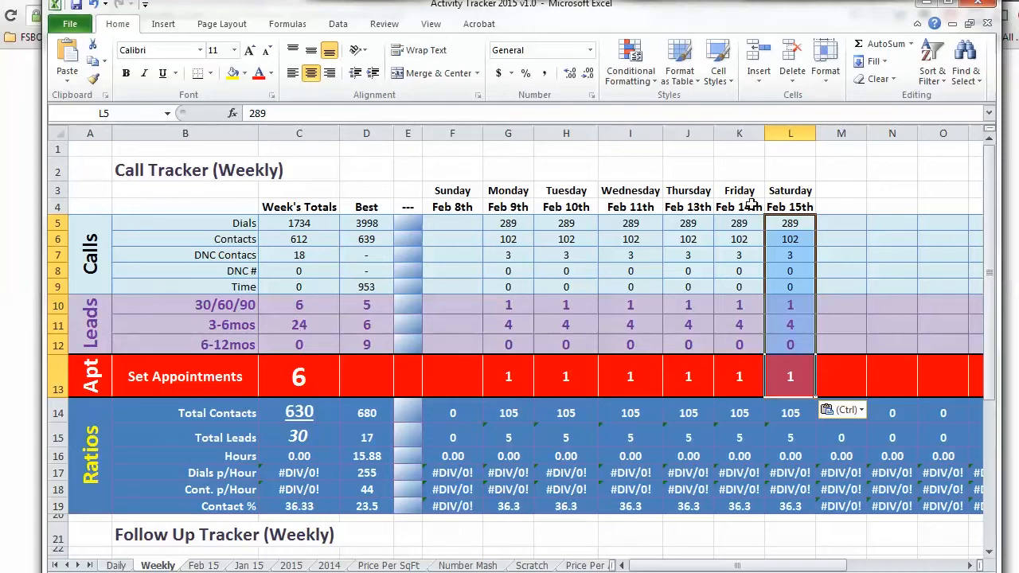
# Copy the Week's Totals from Dials through Set Appointments, cells C5 to C13.
pyautogui.moveTo(456, 207); pyautogui.dragTo(780, 206)
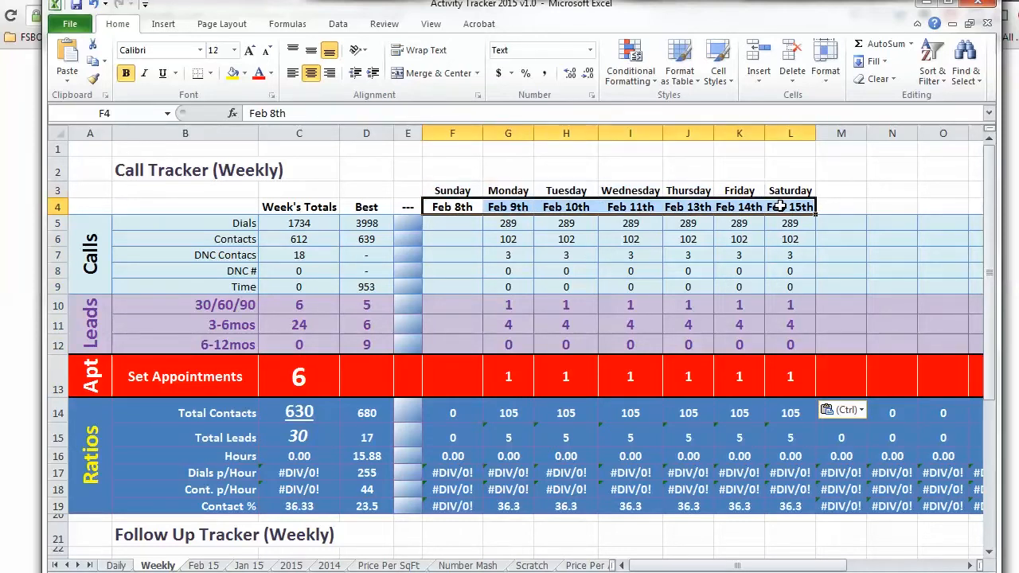
pyautogui.click(303, 223)
pyautogui.moveTo(303, 223); pyautogui.dragTo(301, 380)
pyautogui.rightClick(298, 272)
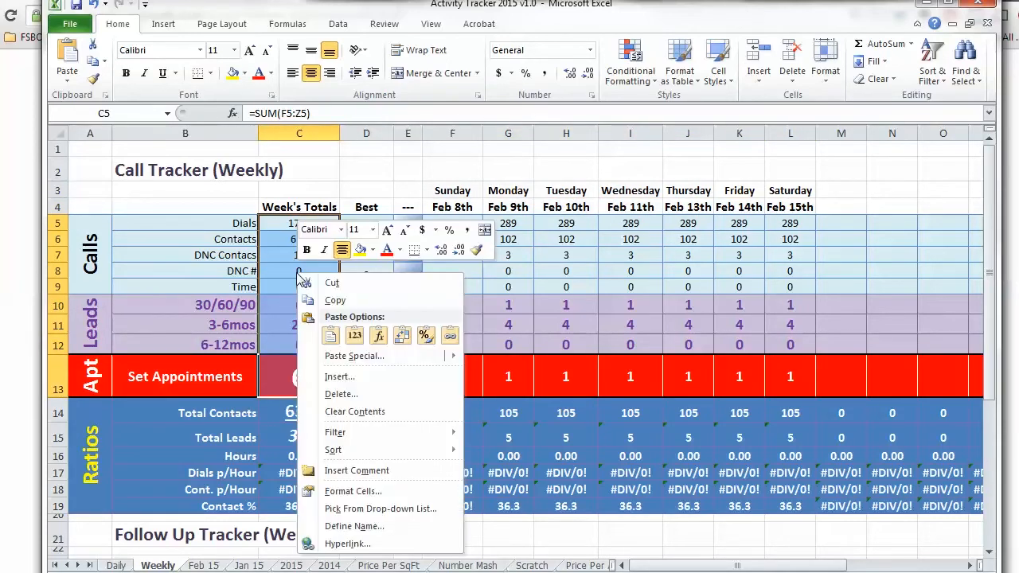
pyautogui.click(318, 301)
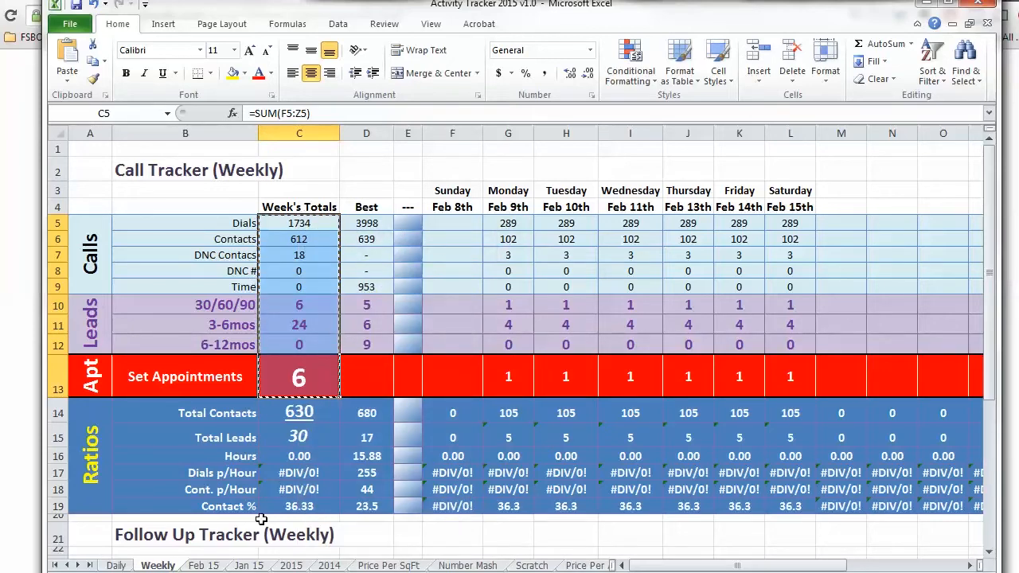
# Paste the weekly totals as values into the Week 2 (Feb 8-14) column of the Feb 15 sheet, starting at cell G5.
pyautogui.click(204, 566)
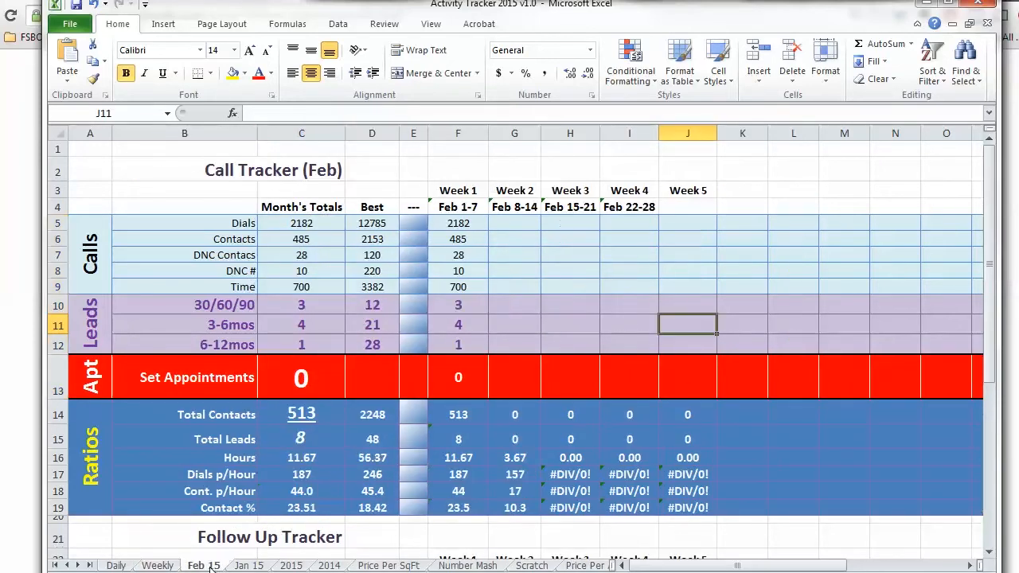
pyautogui.click(505, 221)
pyautogui.rightClick(510, 222)
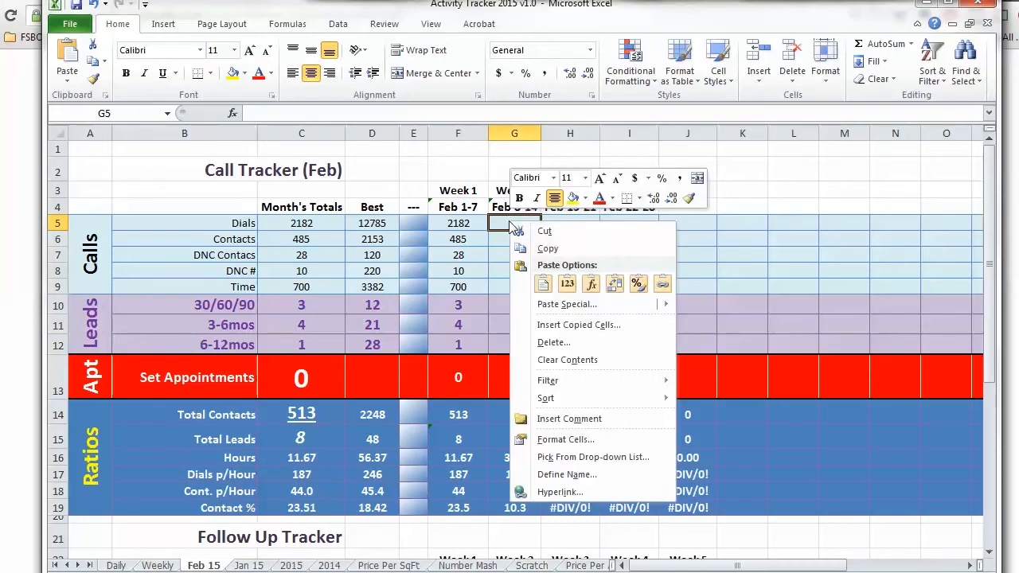
pyautogui.click(563, 285)
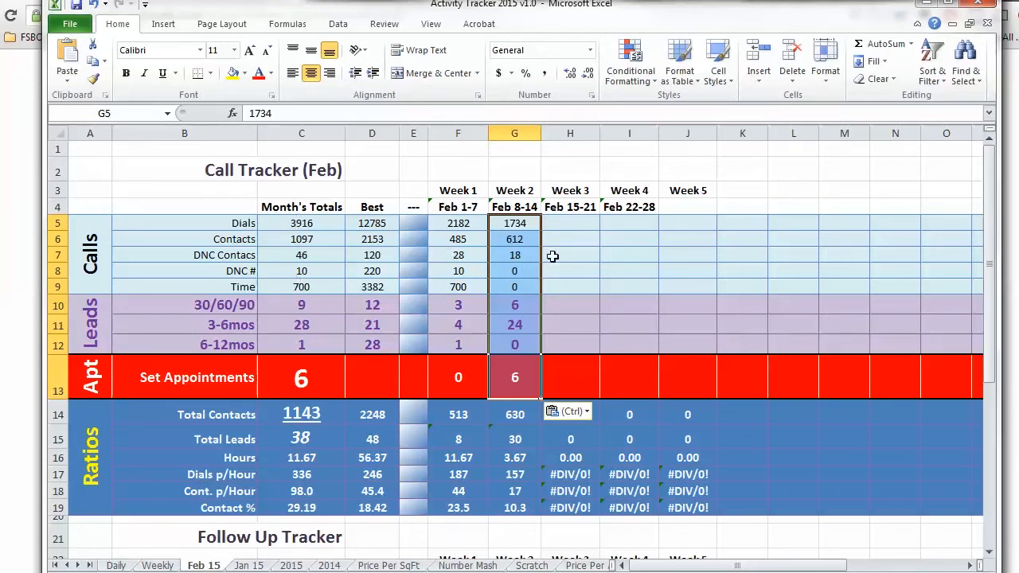
# Paste the weekly totals as values into the Week 3 and Week 4 columns, starting at cells H5 and I5.
pyautogui.click(567, 222)
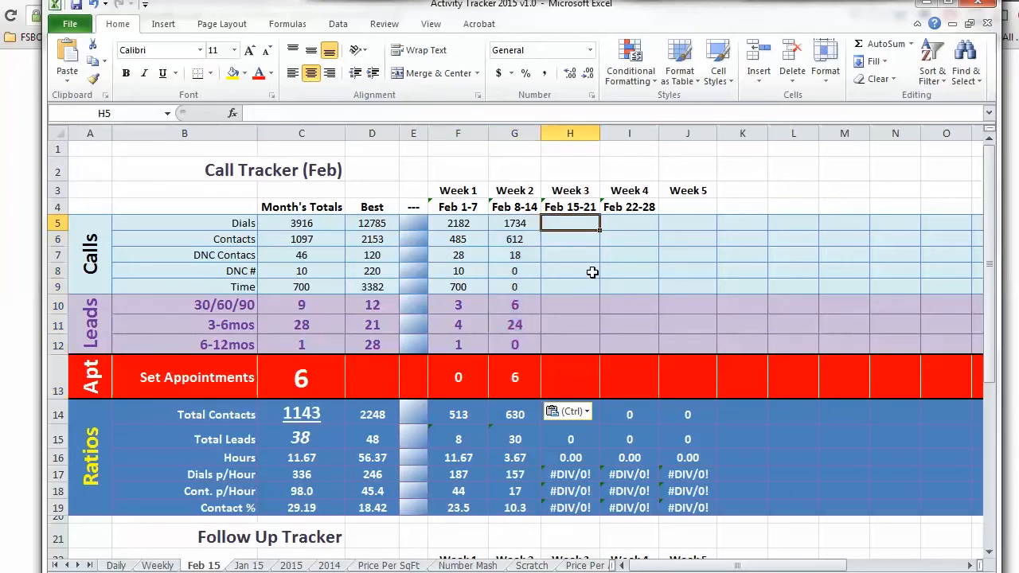
pyautogui.rightClick(571, 224)
pyautogui.click(627, 287)
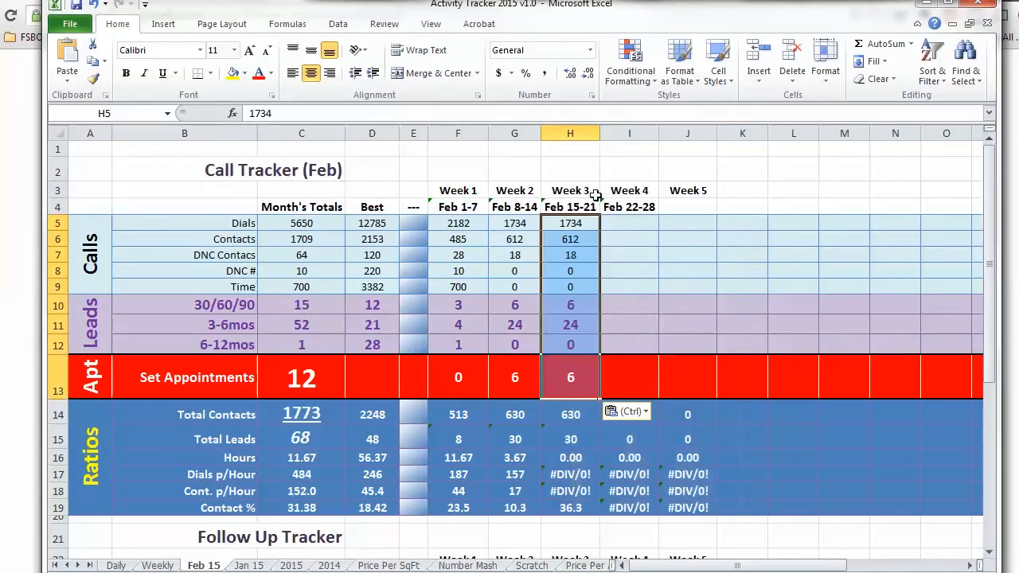
pyautogui.click(629, 224)
pyautogui.rightClick(634, 227)
pyautogui.click(686, 290)
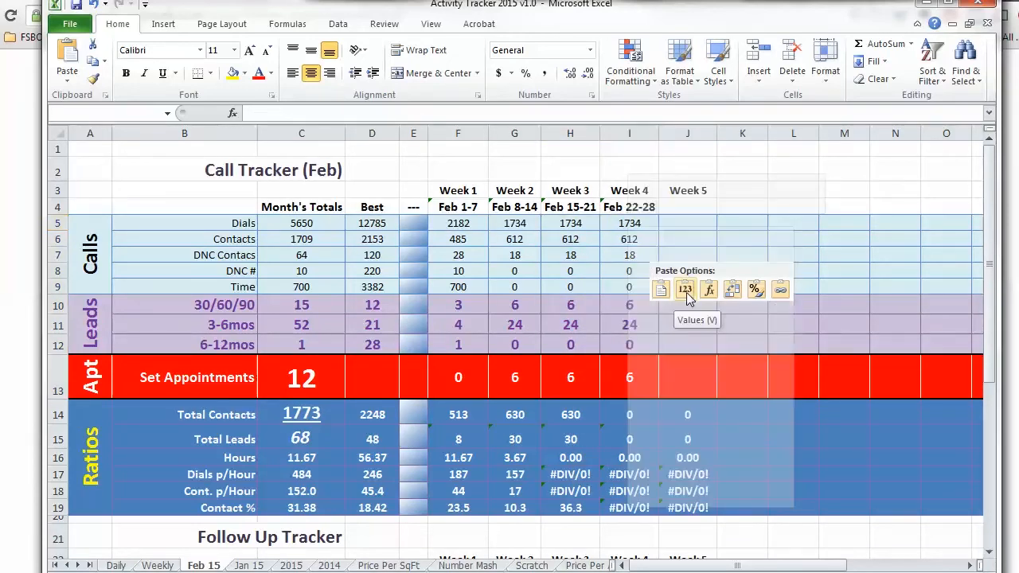
pyautogui.click(685, 290)
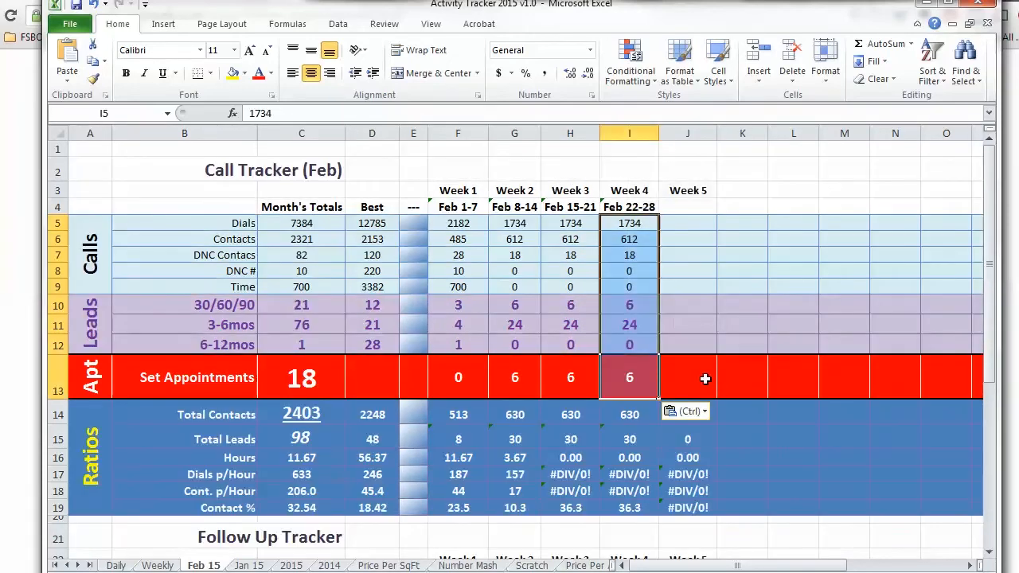
# Examine the Month's Totals for dials, leads and set appointments on the February sheet.
pyautogui.click(310, 224)
pyautogui.moveTo(310, 223); pyautogui.dragTo(314, 330)
pyautogui.click(318, 225)
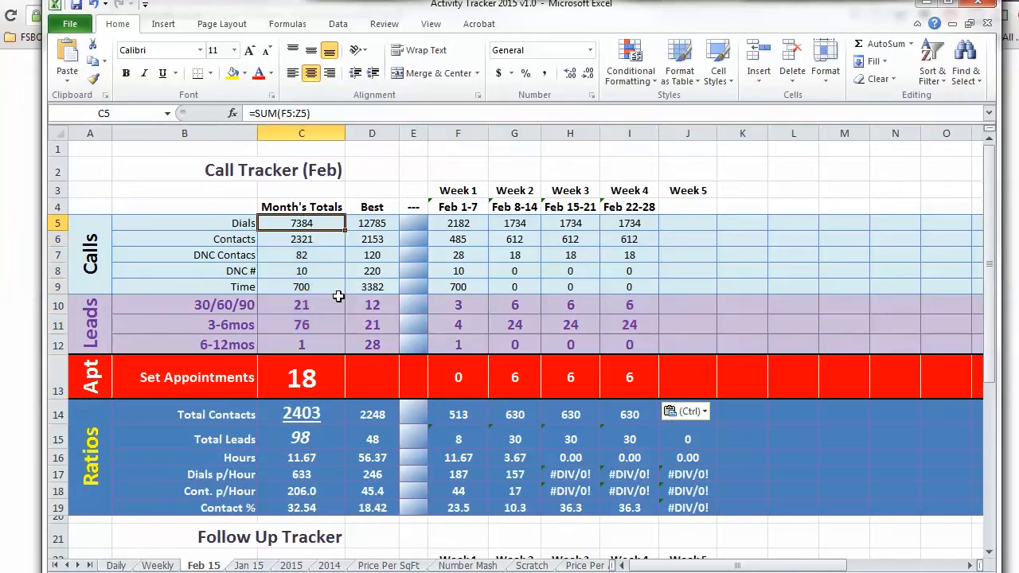
pyautogui.click(322, 368)
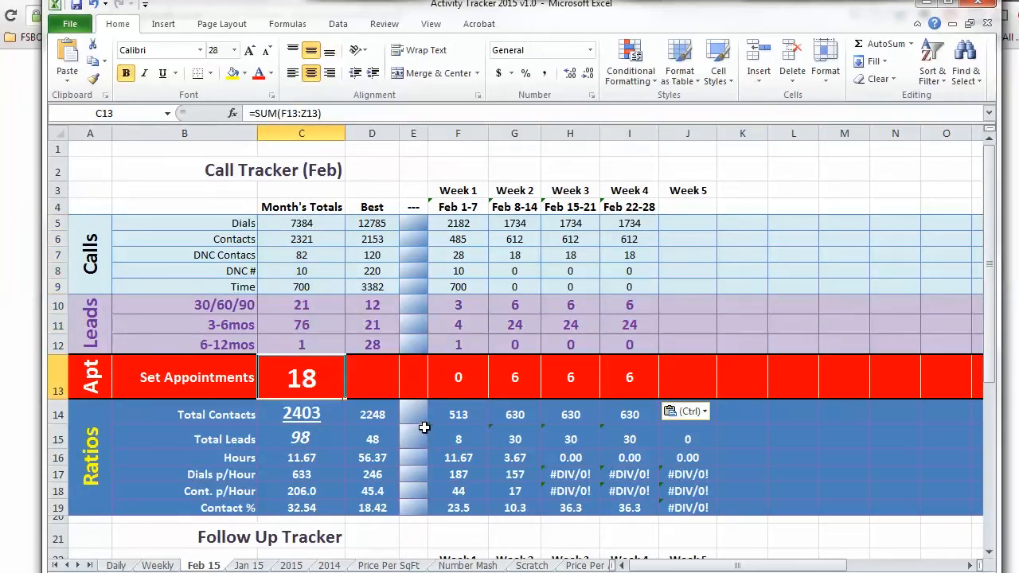
pyautogui.click(319, 300)
pyautogui.click(302, 325)
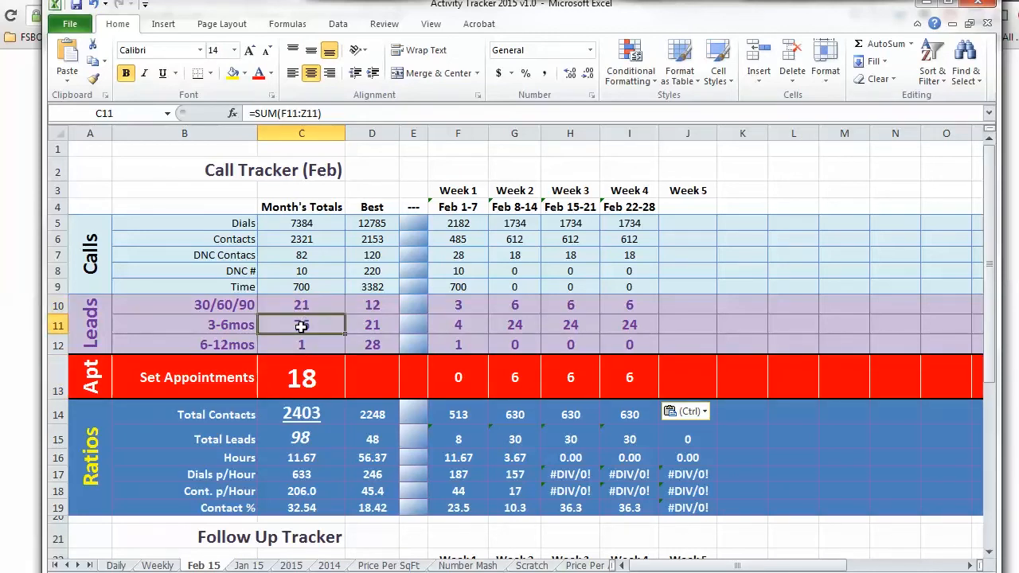
pyautogui.click(298, 382)
# Copy the Month's Totals from Dials through Set Appointments, cells C5 to C13.
pyautogui.click(291, 226)
pyautogui.moveTo(292, 239); pyautogui.dragTo(303, 380)
pyautogui.rightClick(309, 381)
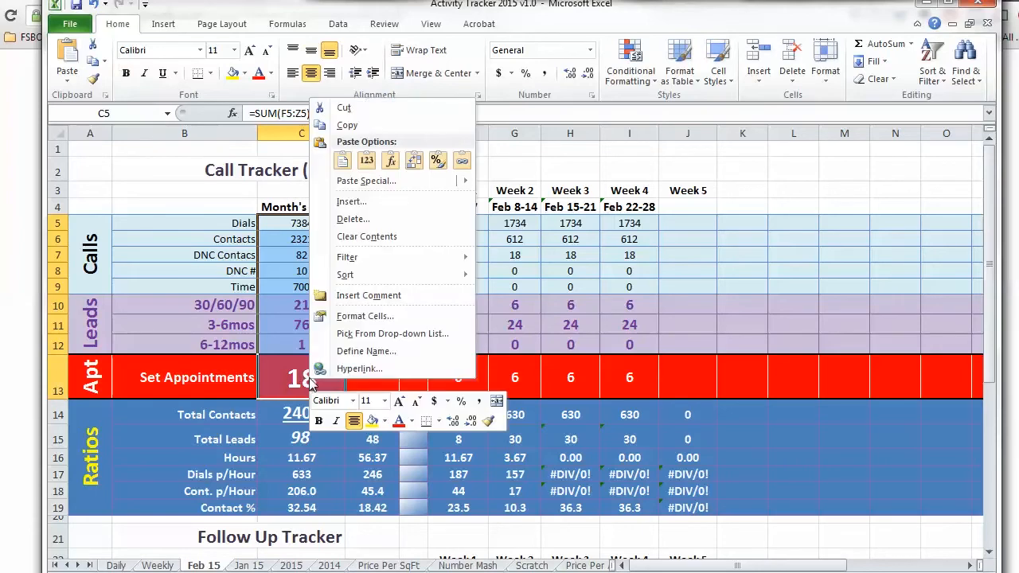
pyautogui.click(347, 125)
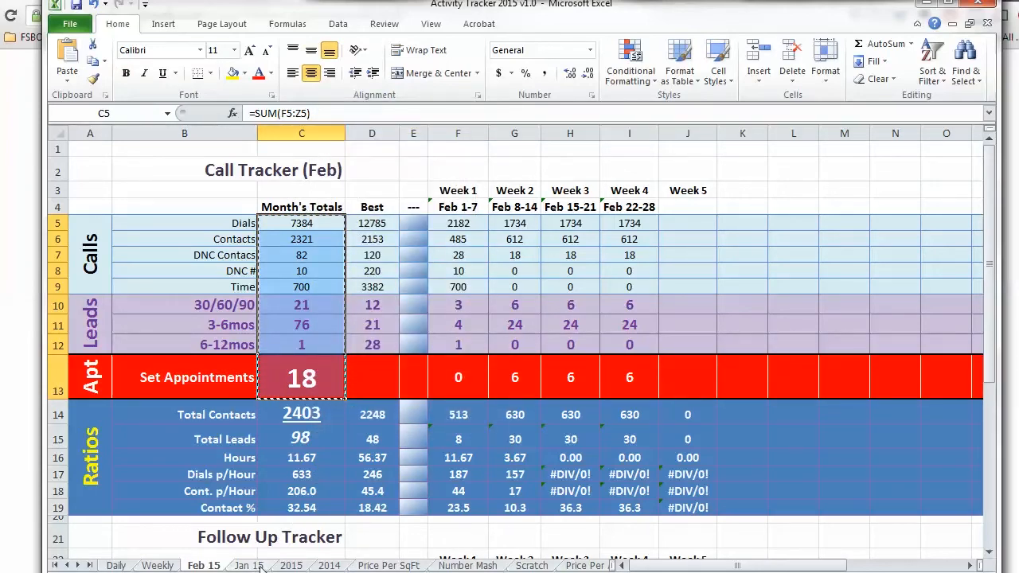
# Paste the monthly totals as values into the February column of the 2015 sheet, starting at cell G5.
pyautogui.click(290, 565)
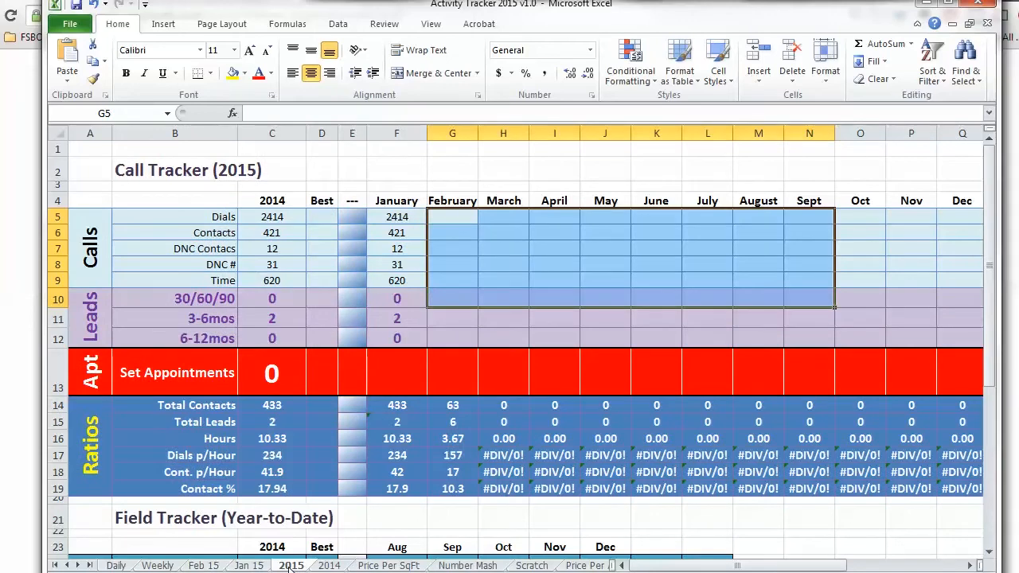
pyautogui.click(442, 217)
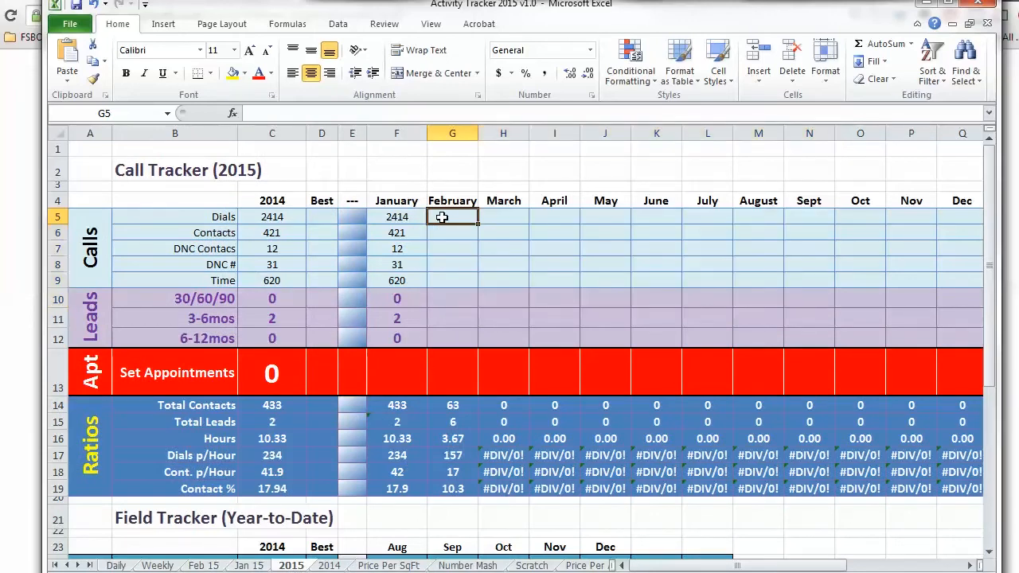
pyautogui.rightClick(442, 217)
pyautogui.click(500, 278)
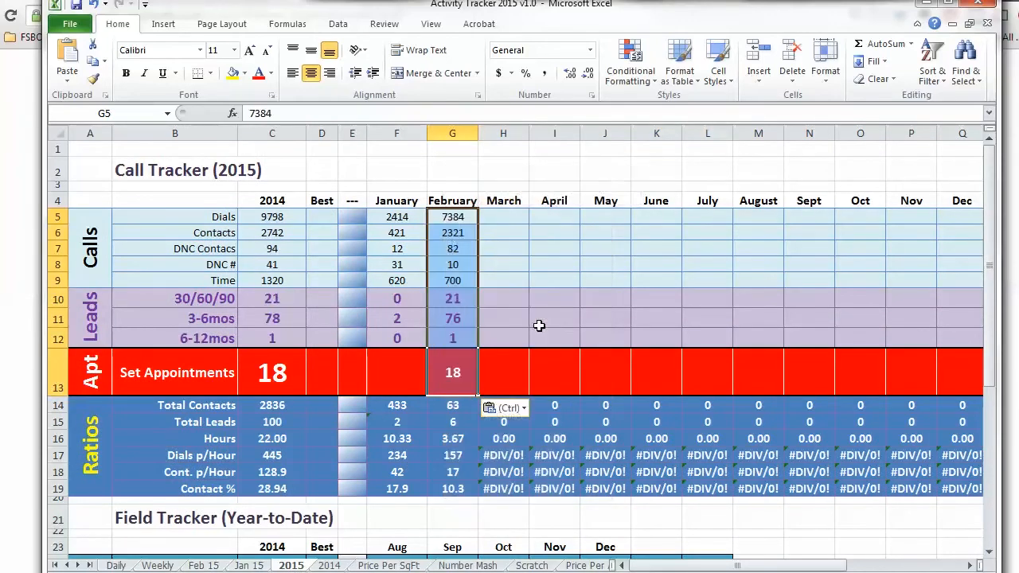
# Paste the monthly totals as values into the March, April and May columns, starting at cells H5, I5 and J5.
pyautogui.click(516, 216)
pyautogui.rightClick(516, 218)
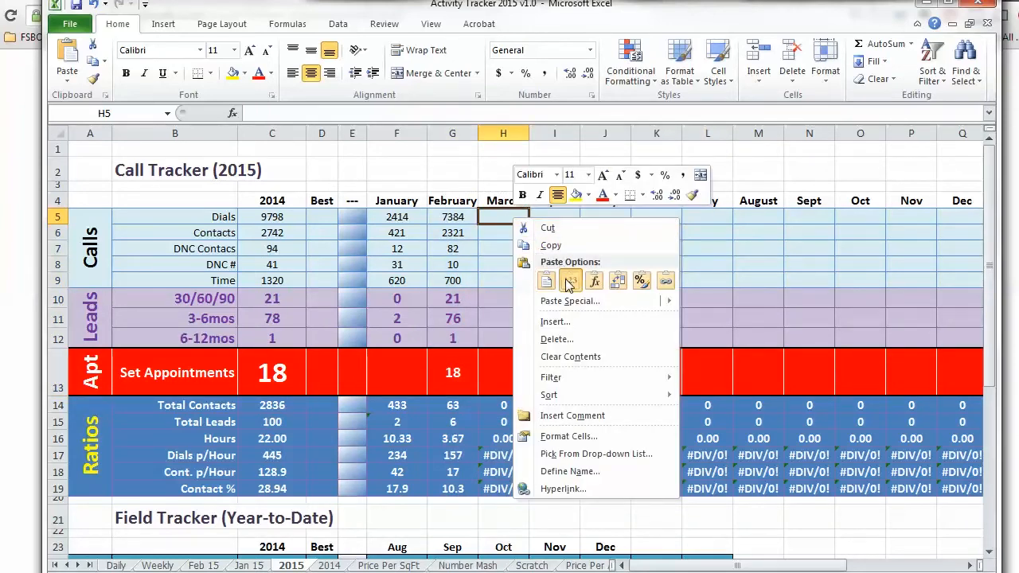
pyautogui.click(570, 280)
pyautogui.click(550, 215)
pyautogui.rightClick(550, 215)
pyautogui.click(624, 278)
pyautogui.rightClick(614, 217)
pyautogui.click(671, 277)
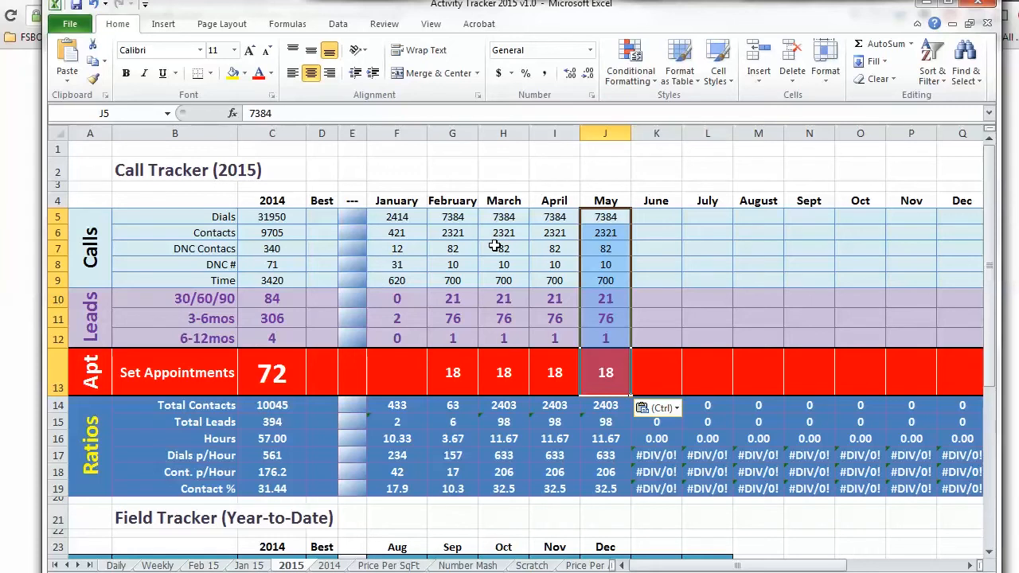
# Examine the yearly totals in column C of the 2015 sheet for dials, leads and set appointments.
pyautogui.click(271, 215)
pyautogui.click(272, 317)
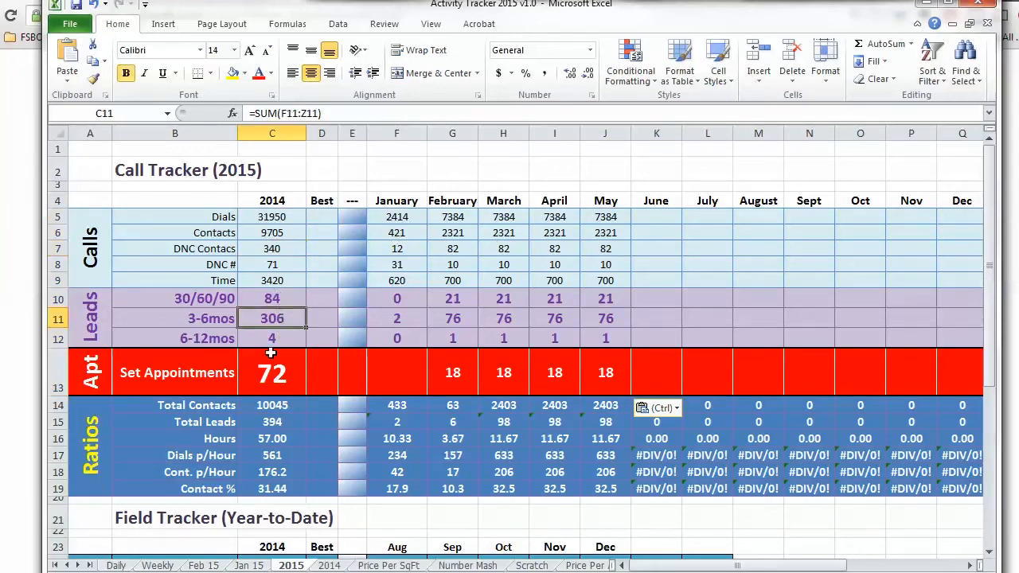
pyautogui.scroll(-1, 283, 390)
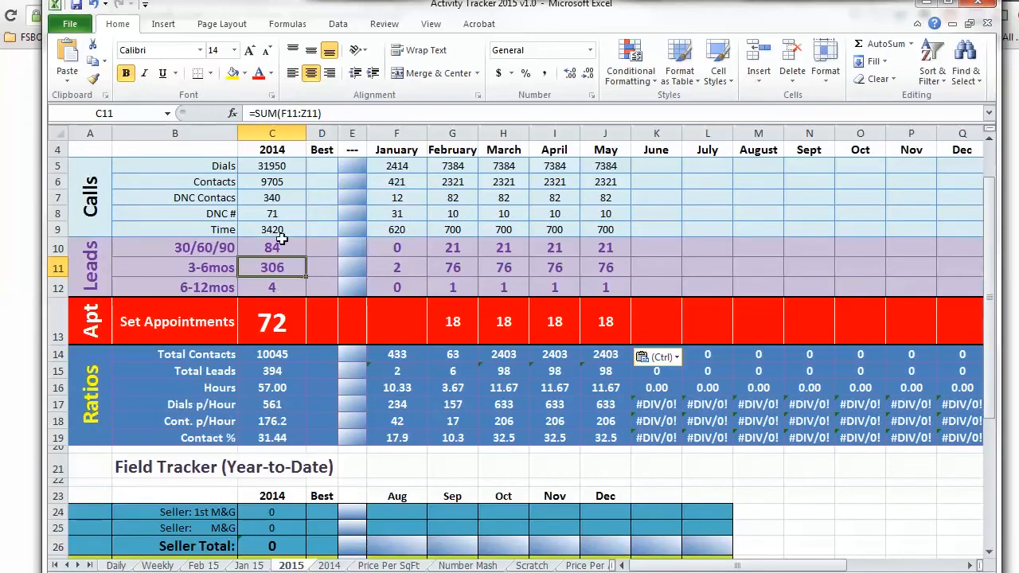
pyautogui.click(278, 166)
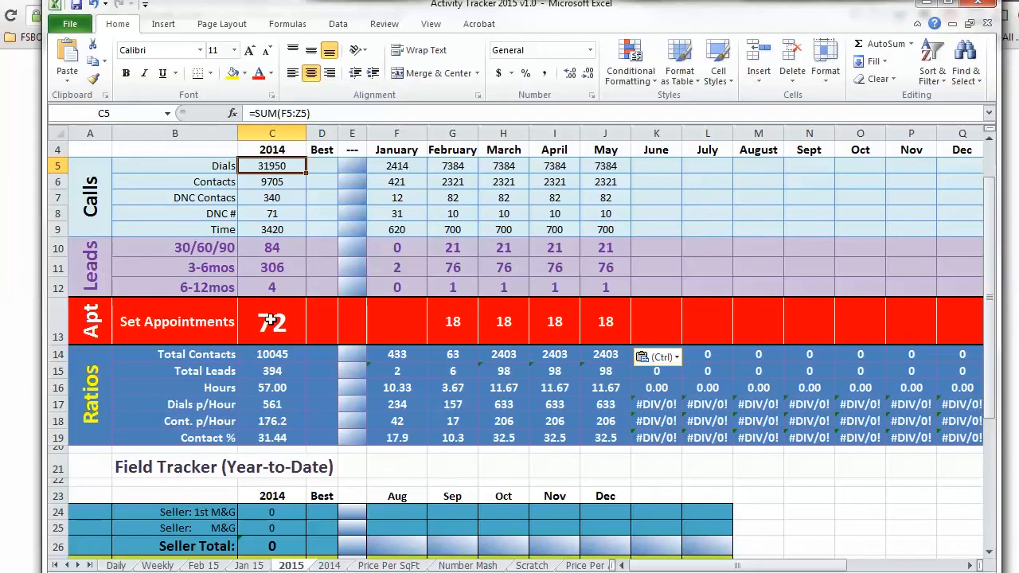
# Examine the yearly Contact %, contacts per hour and dials per hour ratios in column C of the 2015 sheet.
pyautogui.click(258, 438)
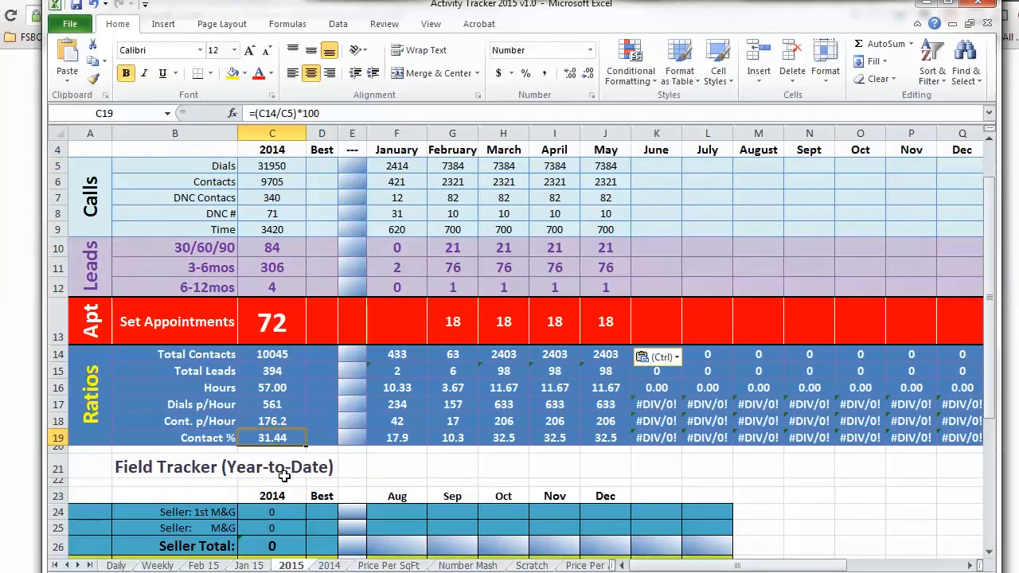
pyautogui.click(269, 421)
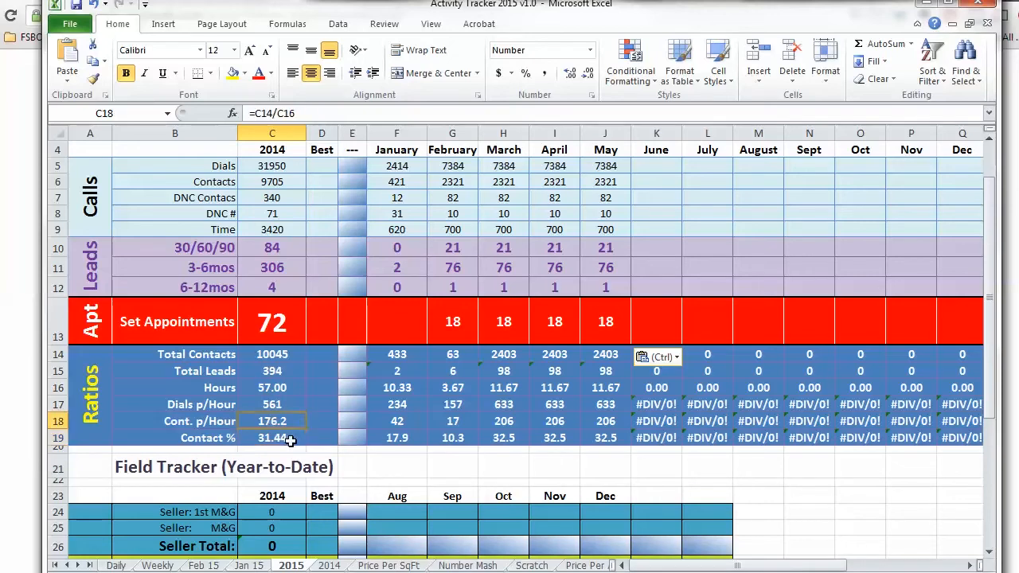
pyautogui.click(277, 404)
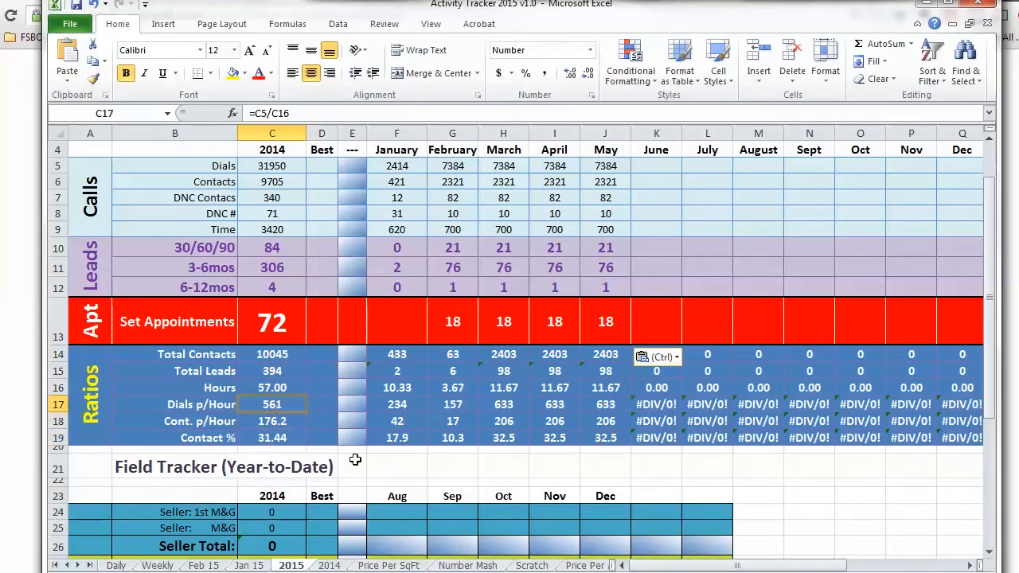
# Look up the total talk time in the Mojo scoreboard's Grand Total and enter 99 as the Prime Time in cell I9 of the Daily sheet.
pyautogui.click(117, 565)
pyautogui.click(644, 287)
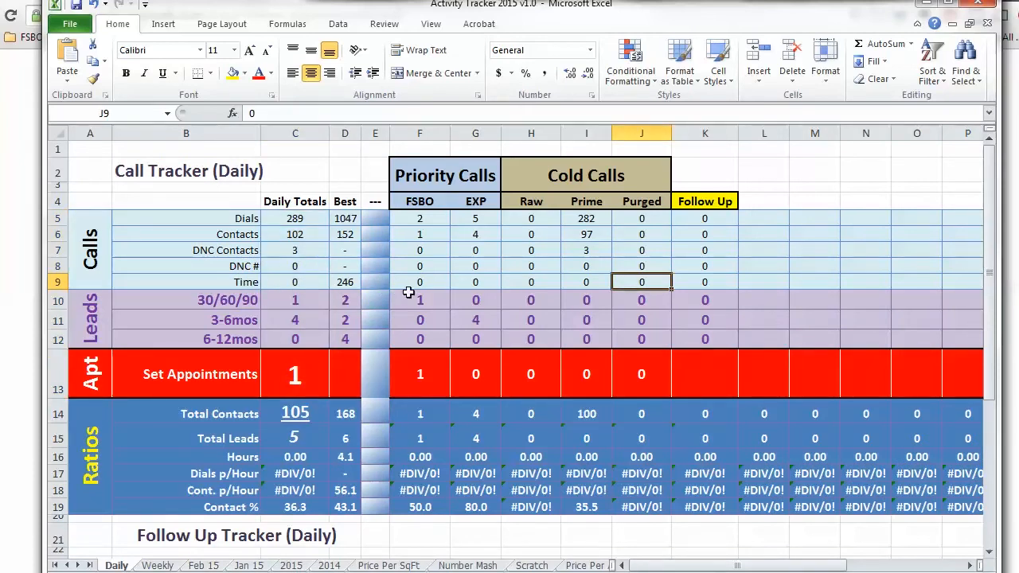
pyautogui.click(589, 285)
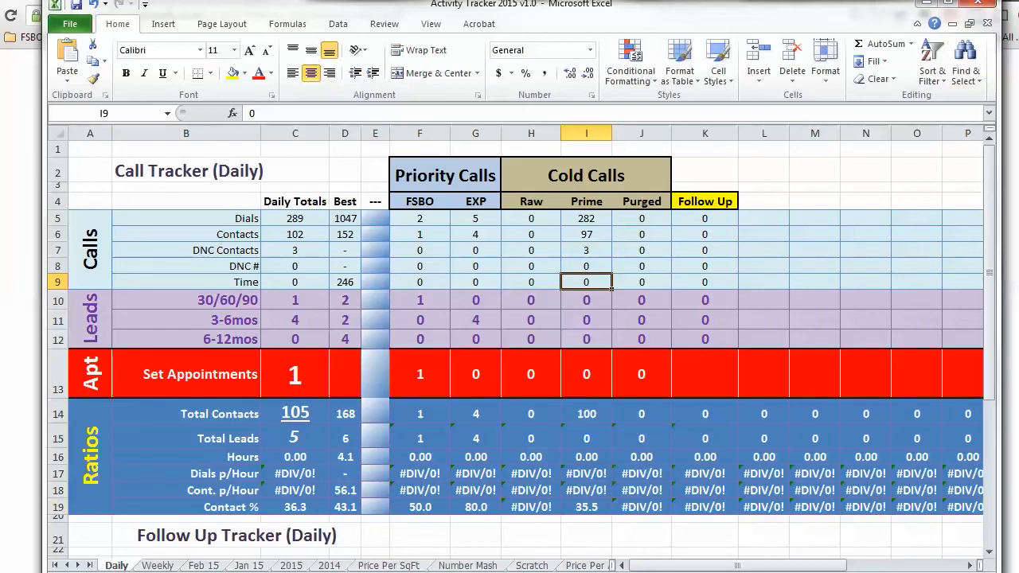
pyautogui.hotkey('alt', 'Tab')
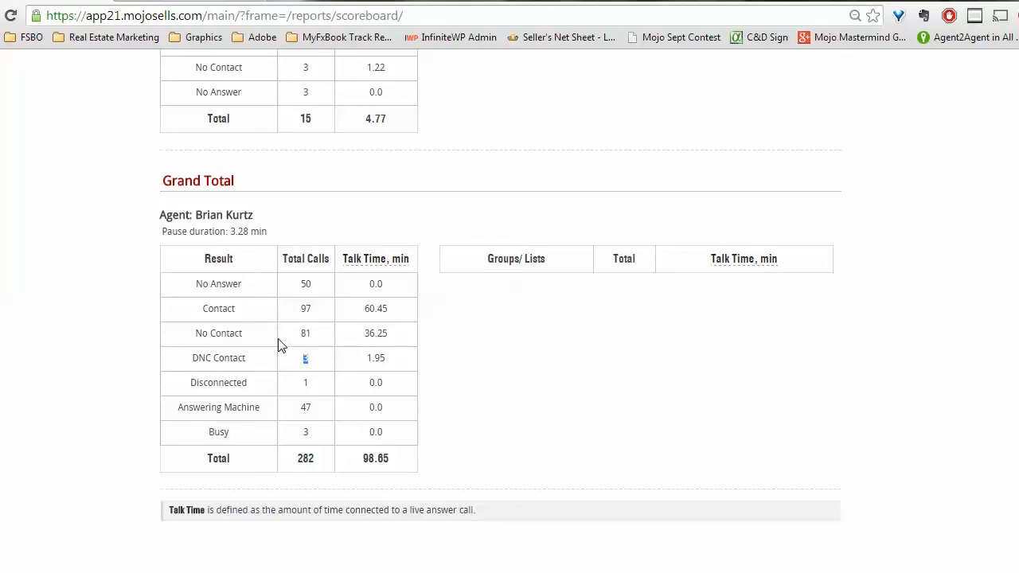
pyautogui.moveTo(362, 460); pyautogui.dragTo(391, 458)
pyautogui.click(355, 571)
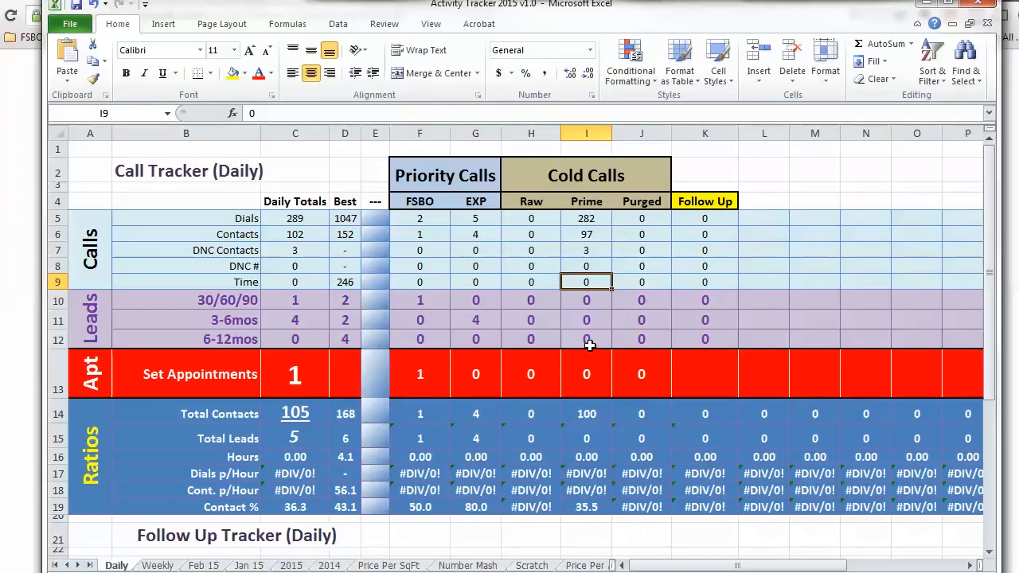
pyautogui.write('99')
pyautogui.press('Return')
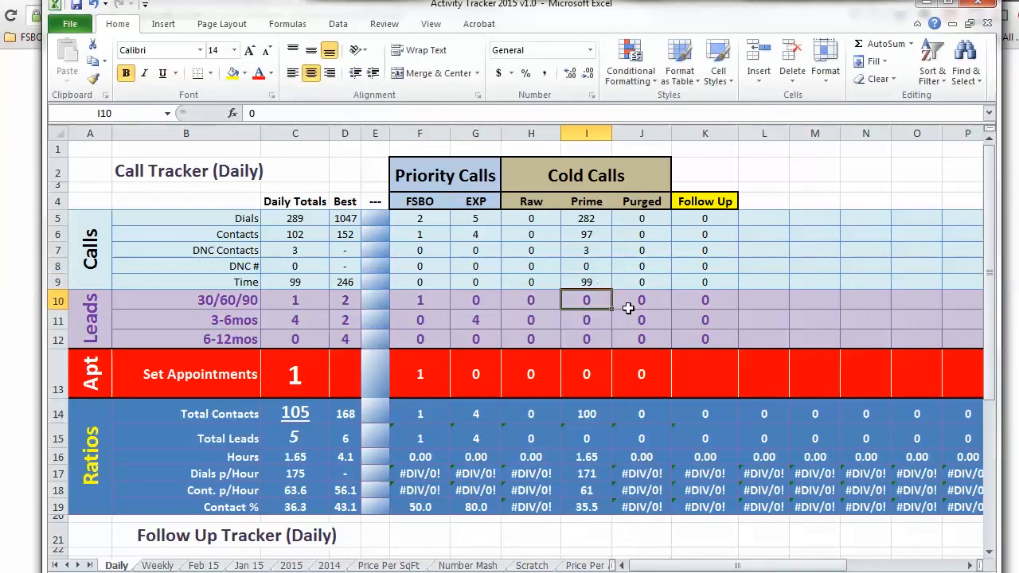